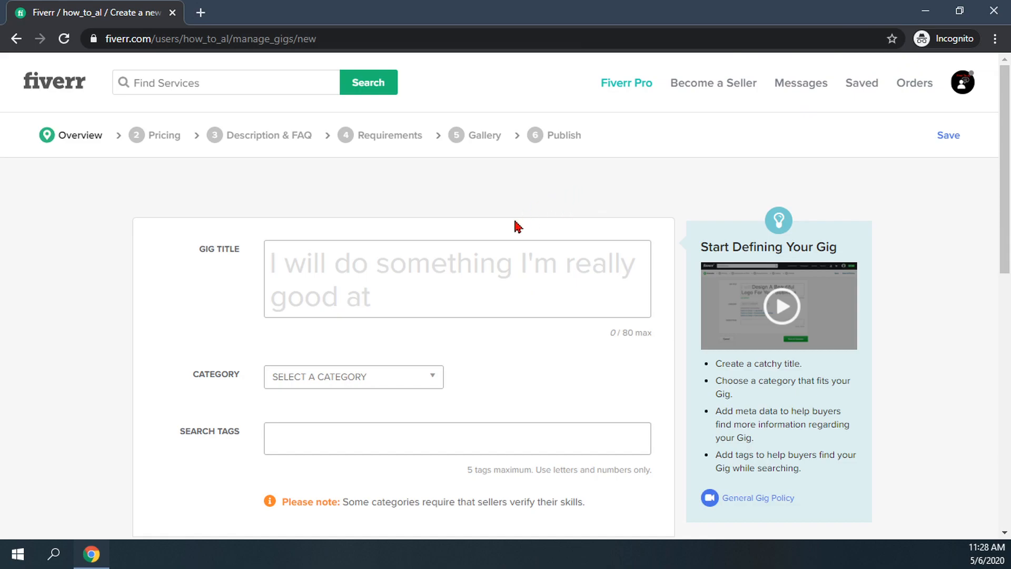
- Enter "Create a How To Video on any Software." as the gig title
click(471, 265)
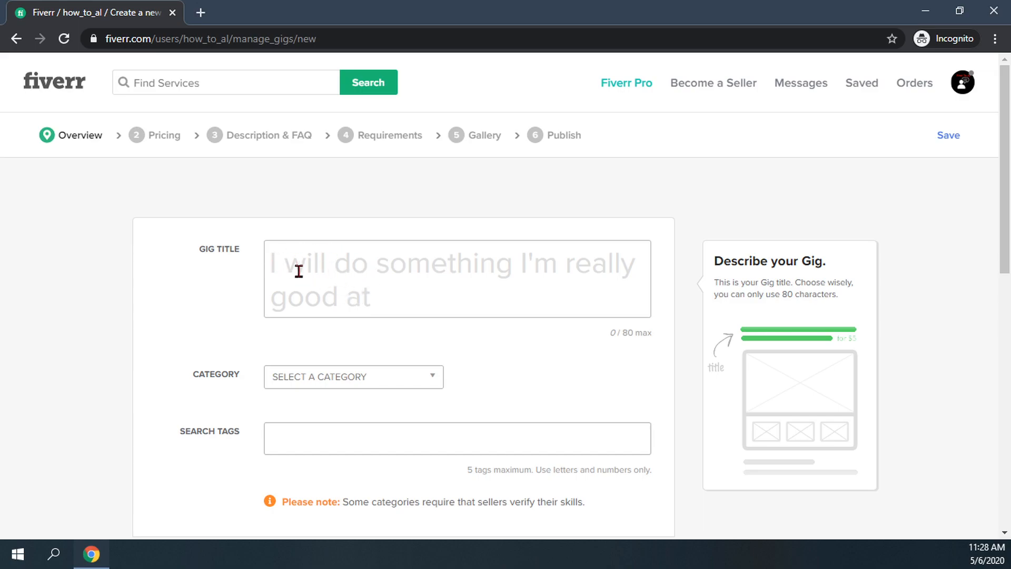
click(379, 270)
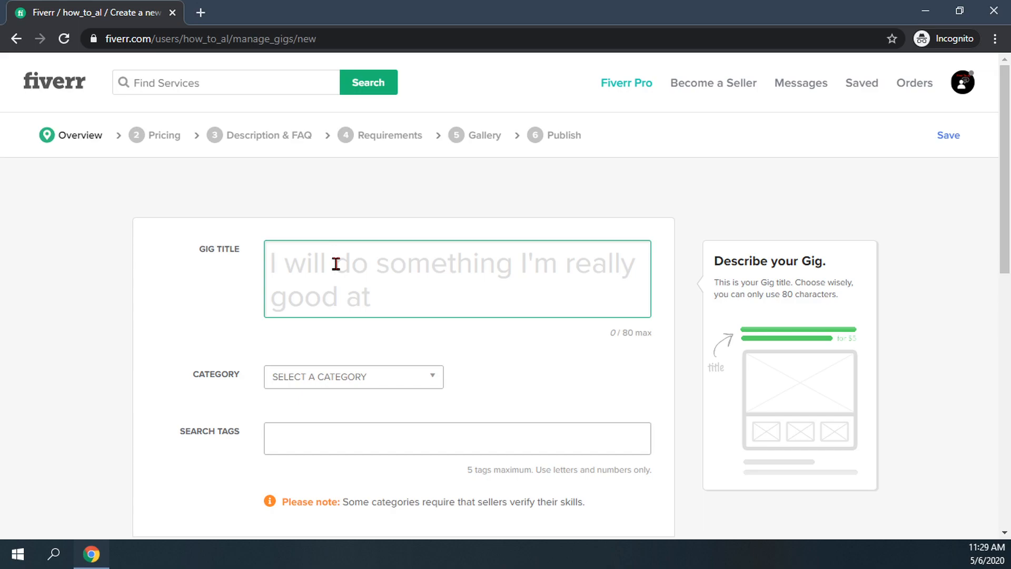
text(Create )
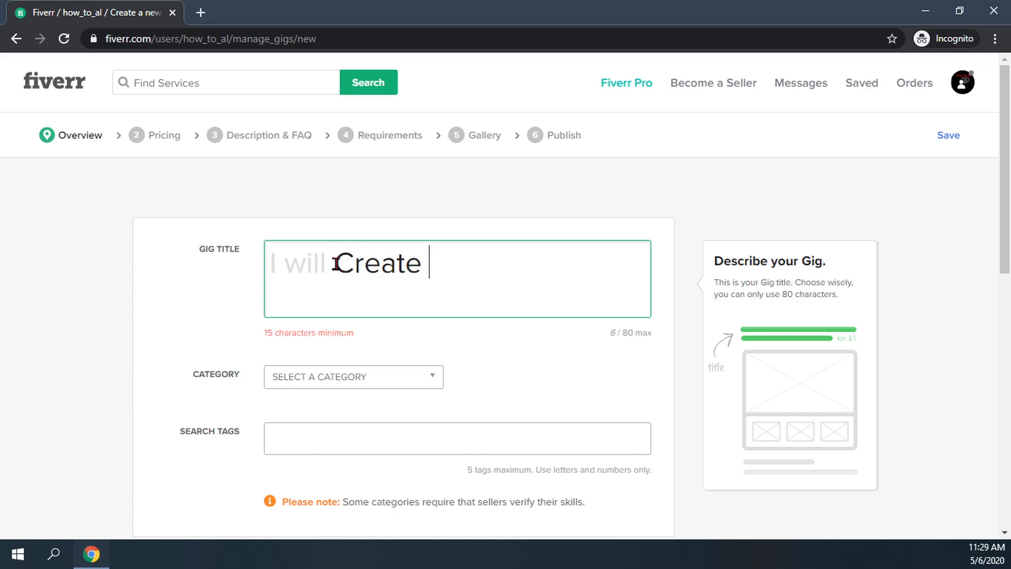
text(a How)
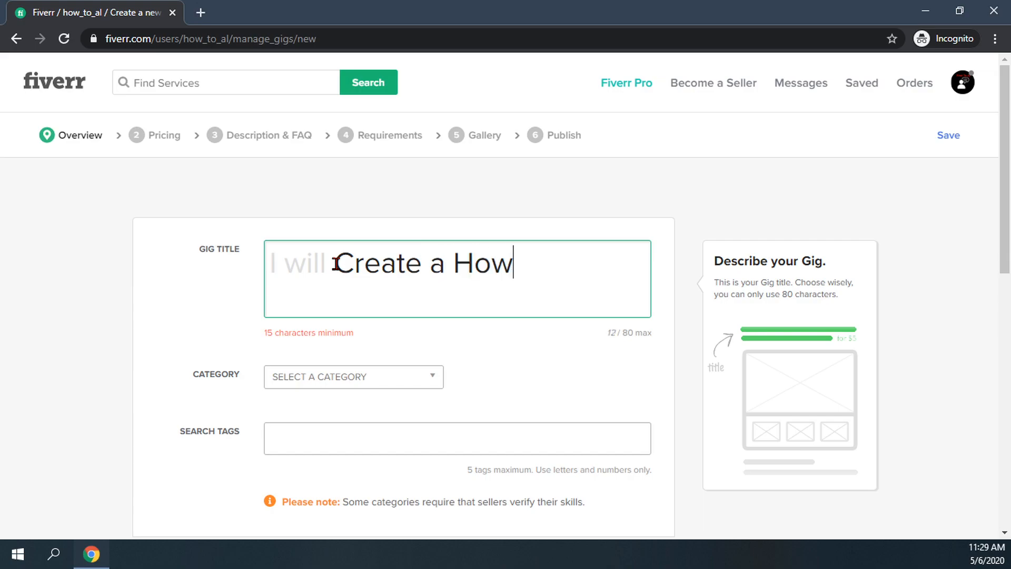
text( To Vi)
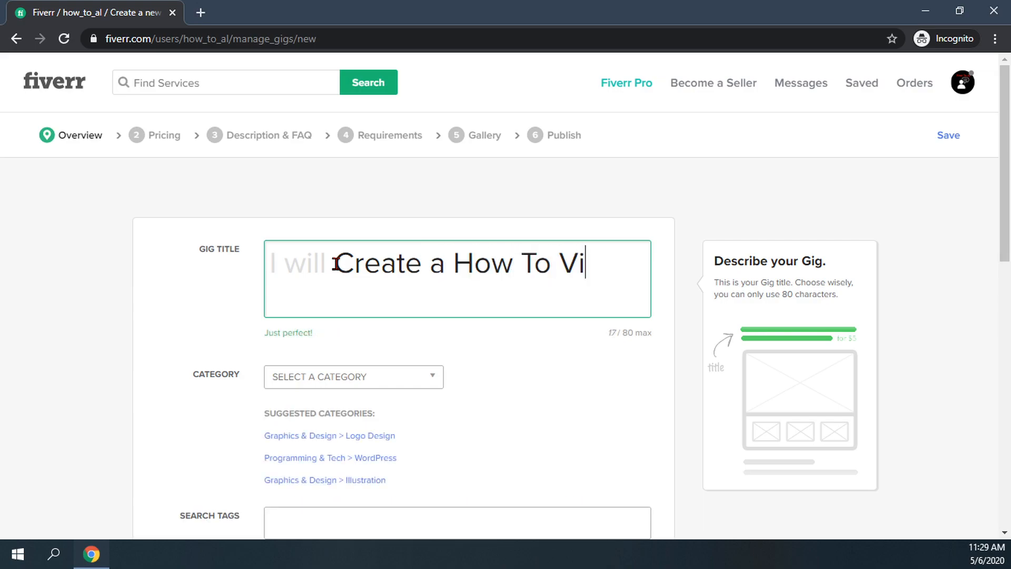
text(deo on)
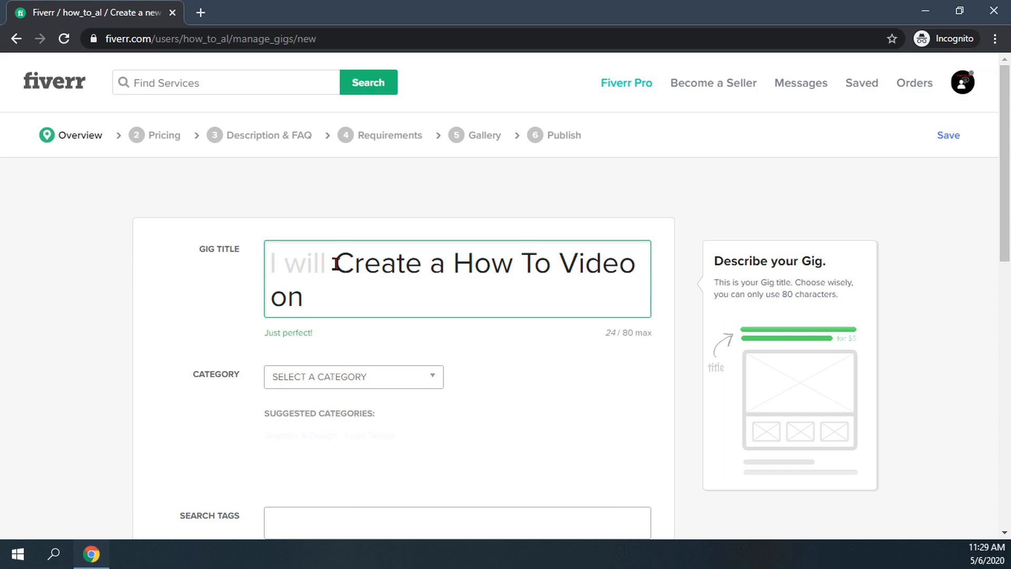
text( any Softw)
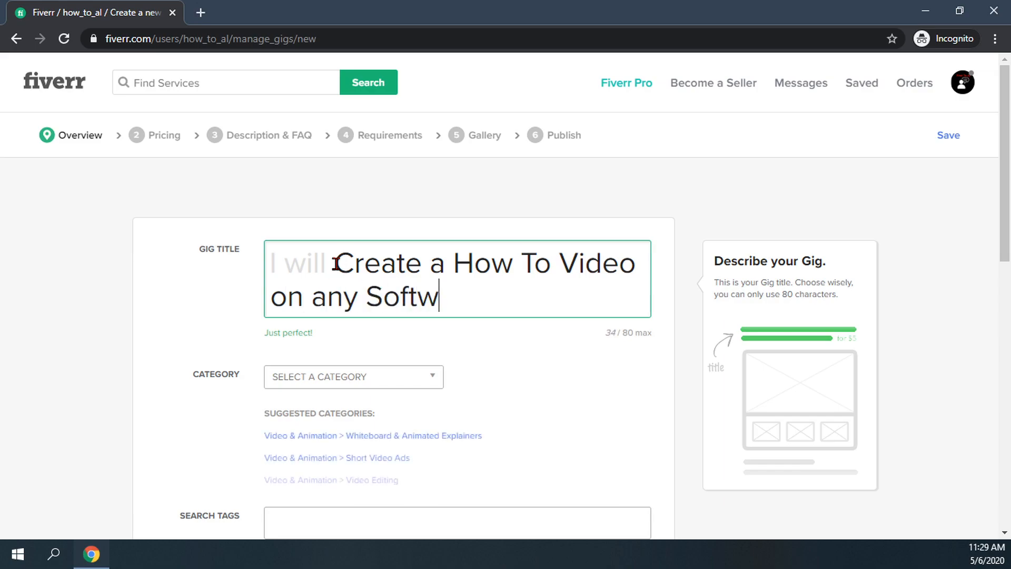
text(are.)
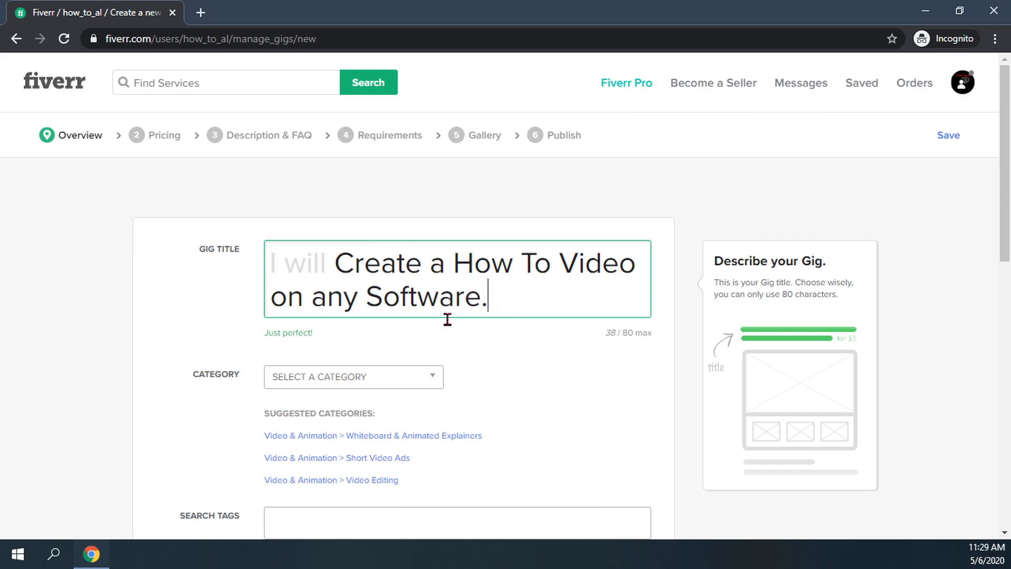
- Set the gig's main category to Programming & Tech
click(437, 376)
click(430, 379)
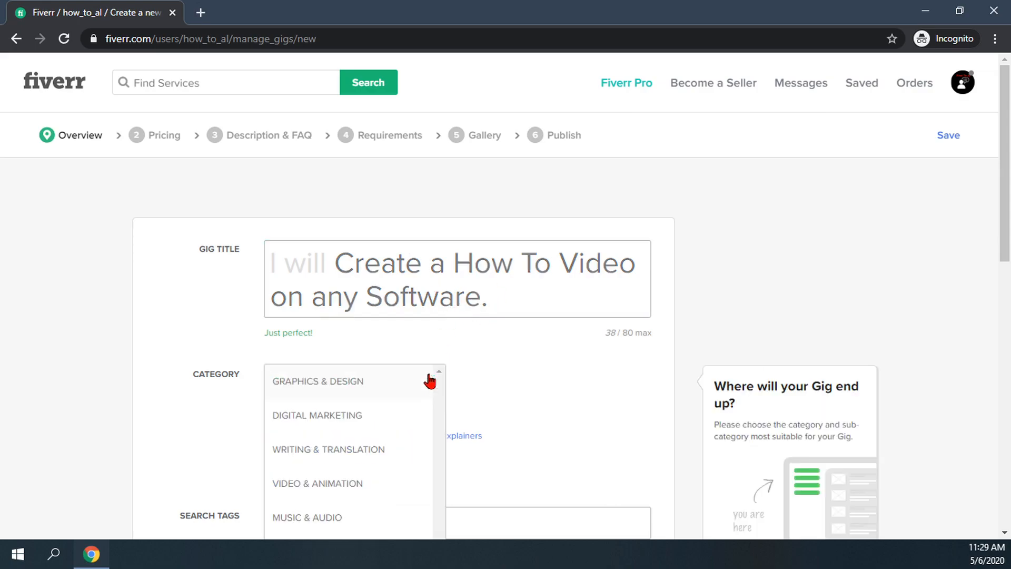
scroll(390, 402, down, 1)
scroll(390, 387, down, 1)
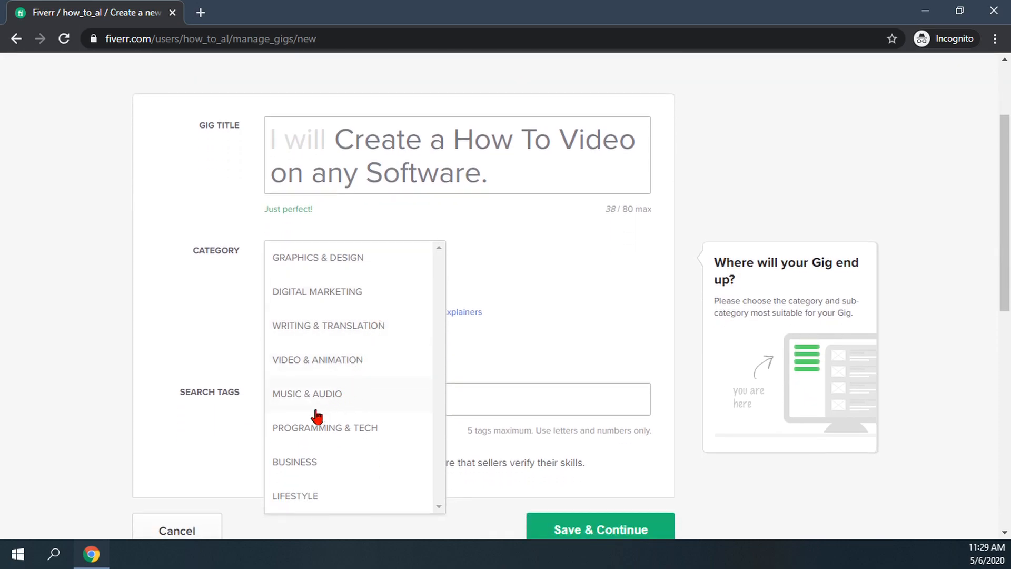
click(364, 431)
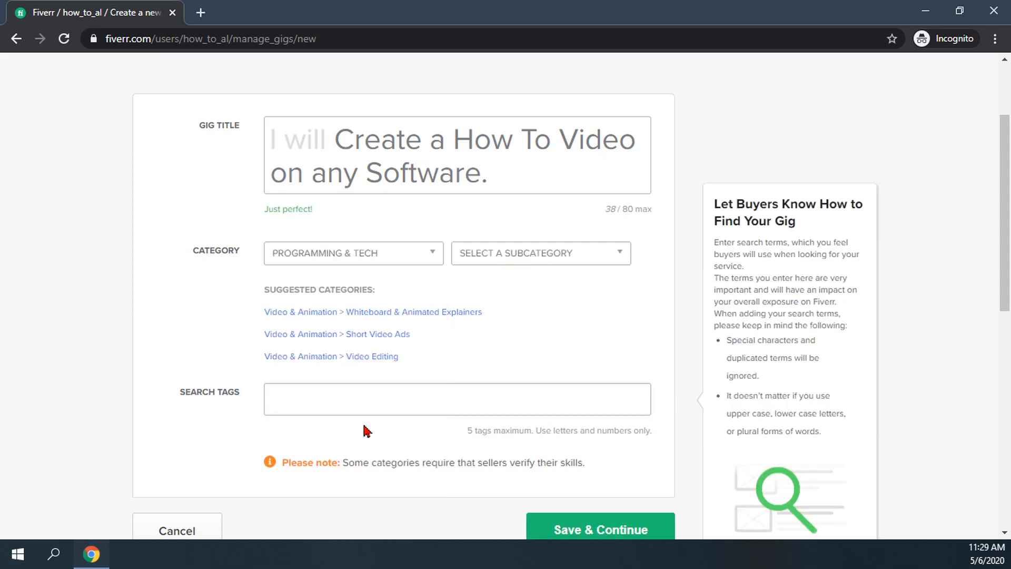
- Set the gig's subcategory to Support & IT
click(602, 254)
scroll(537, 333, up, 1)
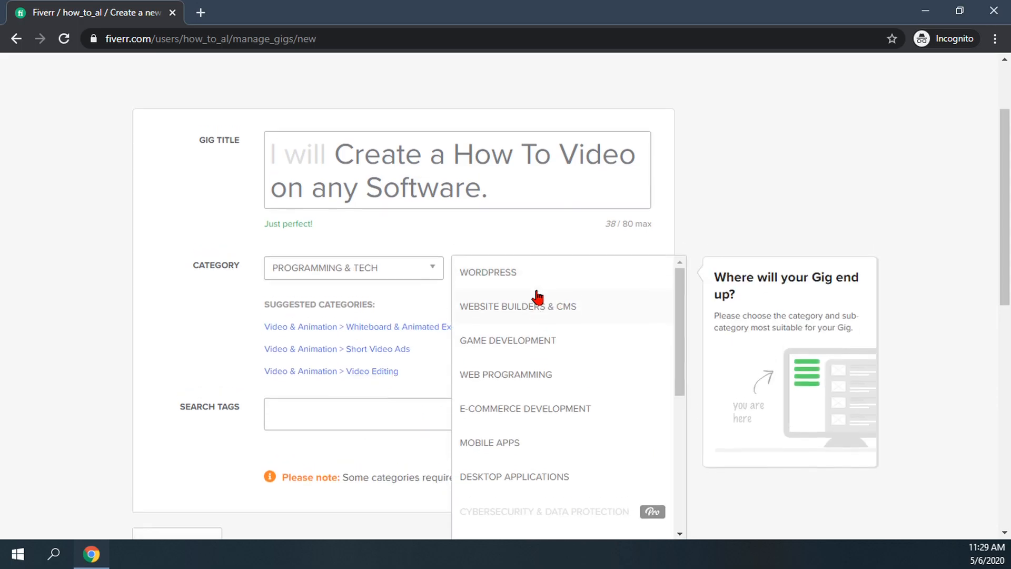
scroll(535, 298, down, 2)
scroll(537, 326, down, 1)
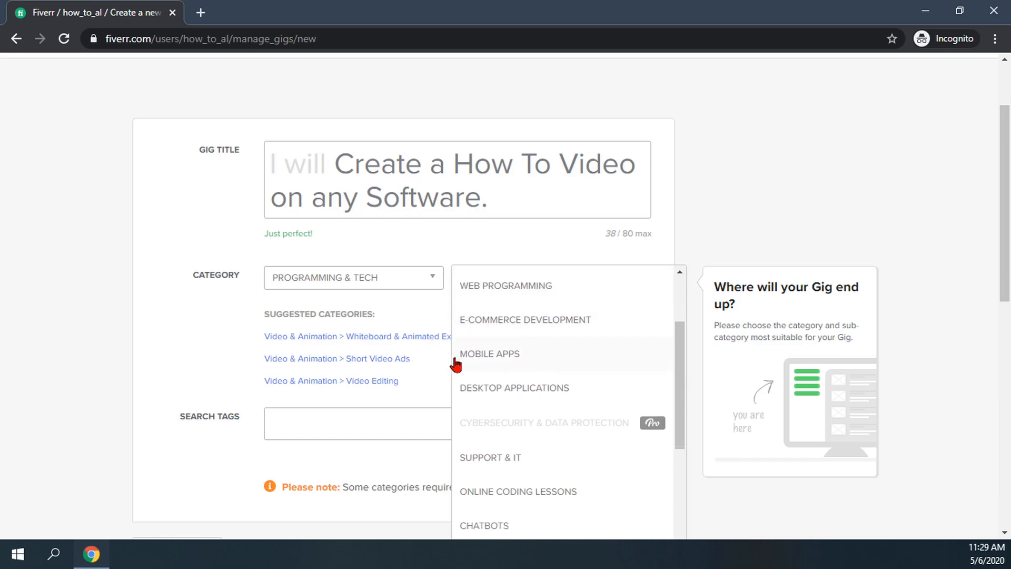
click(508, 458)
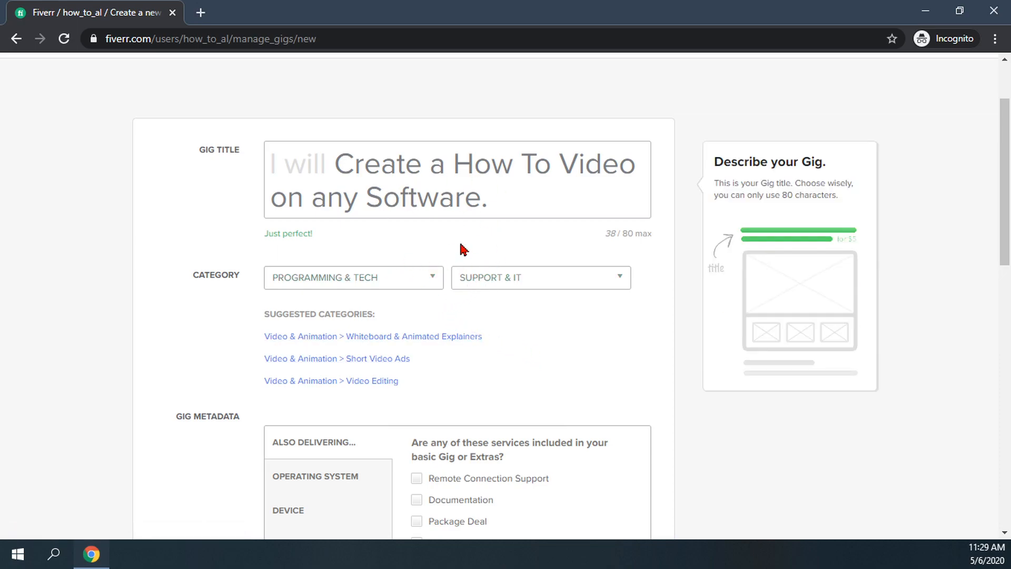
- Mark Documentation and Multiple Revisions as services also delivered in the gig metadata
scroll(447, 260, down, 2)
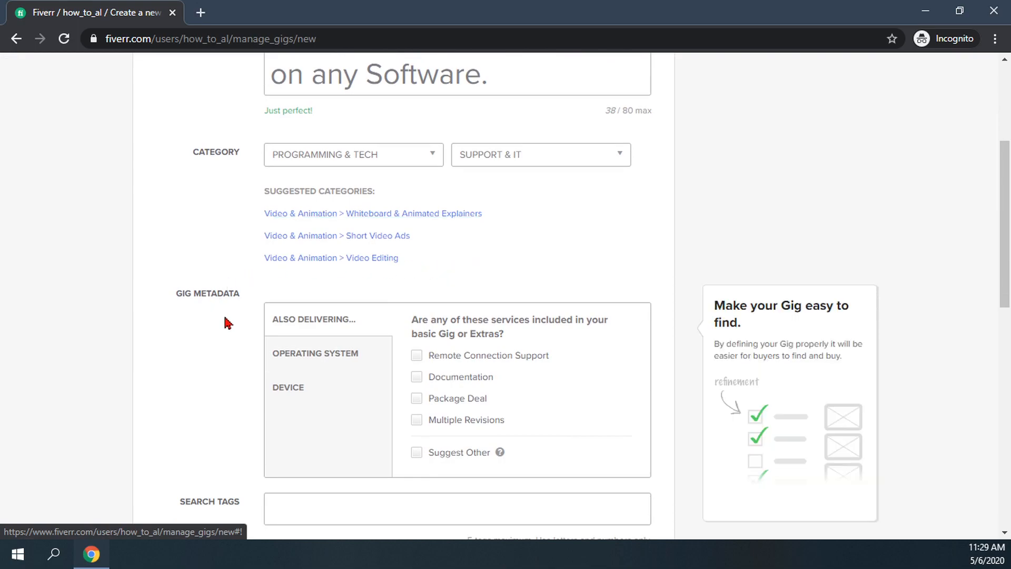
scroll(402, 306, down, 1)
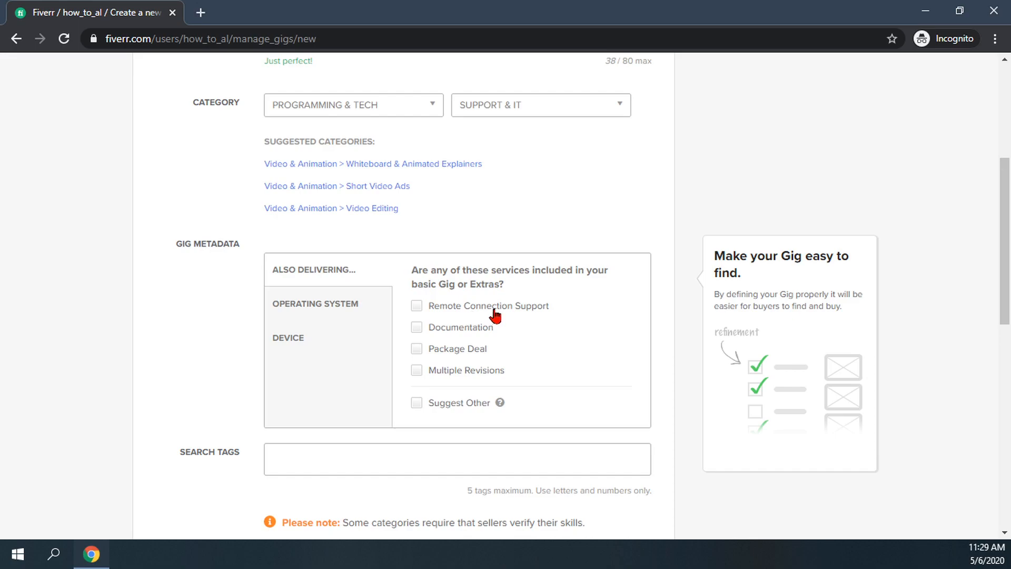
click(417, 327)
click(418, 373)
- Set the gig metadata's operating system to Windows and its device to Desktop/Laptop
click(340, 308)
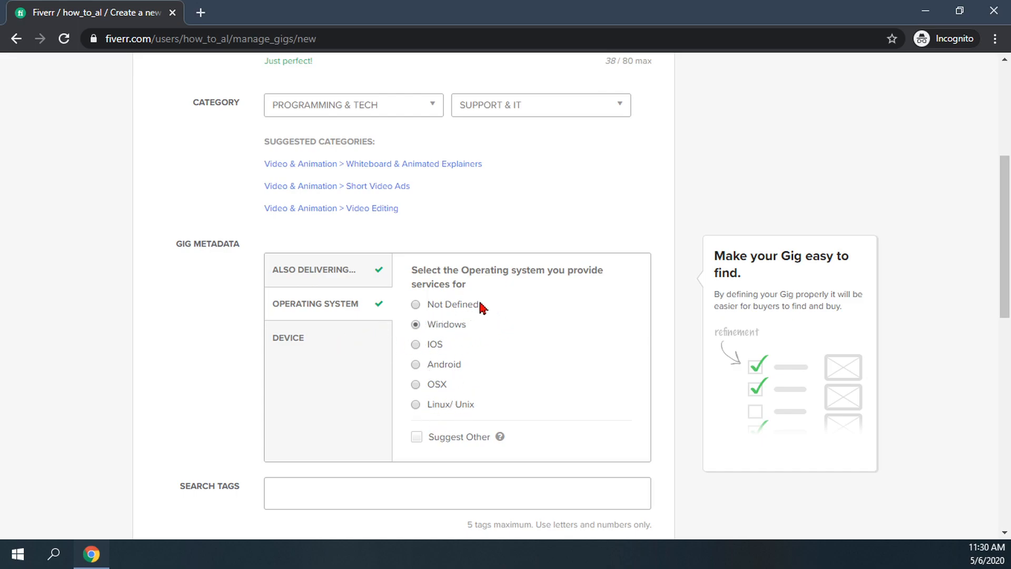
click(343, 336)
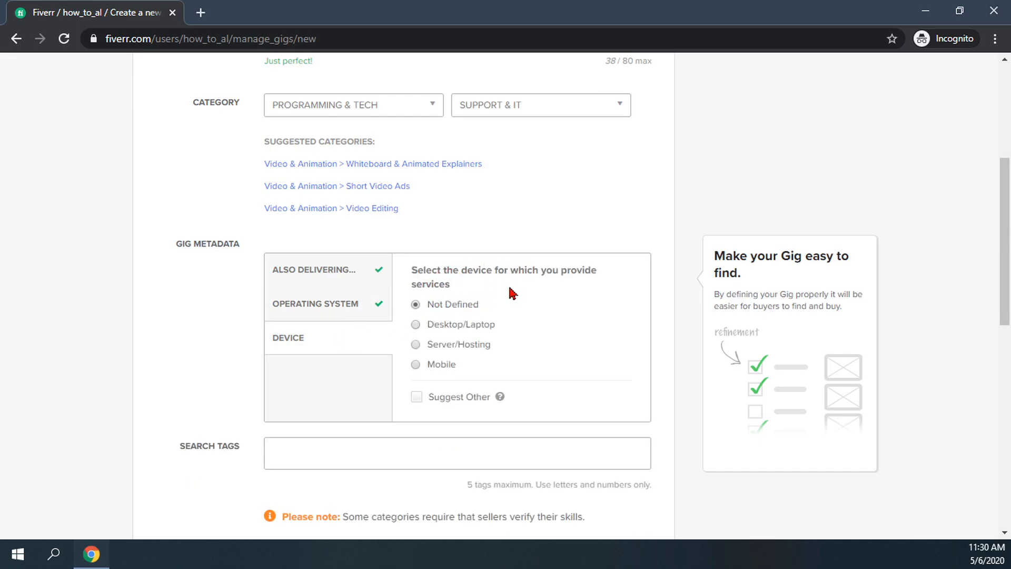
click(417, 324)
- Add the search tags Windows, Youtube video and How to to the gig
scroll(543, 325, down, 2)
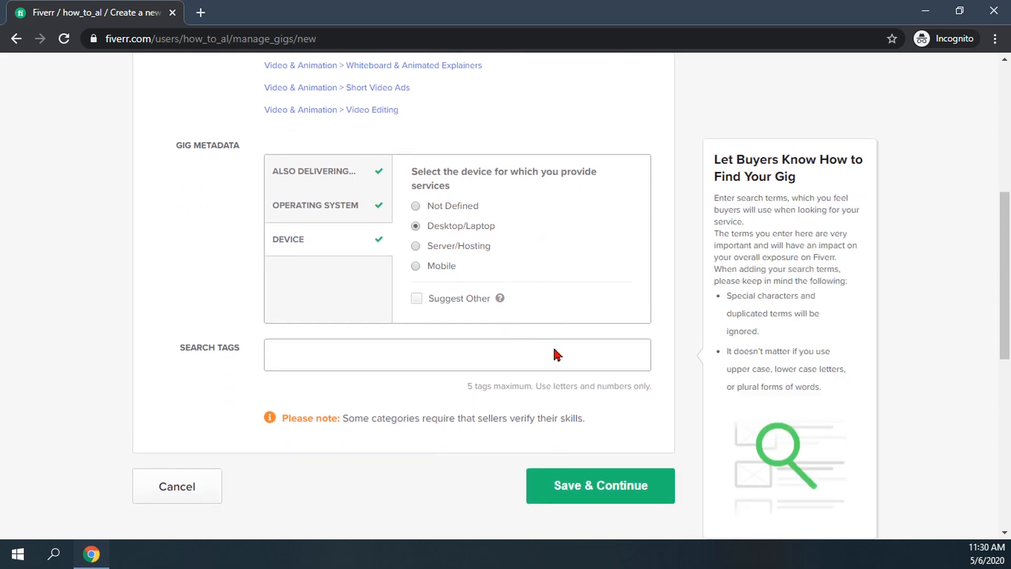
click(419, 358)
text(W)
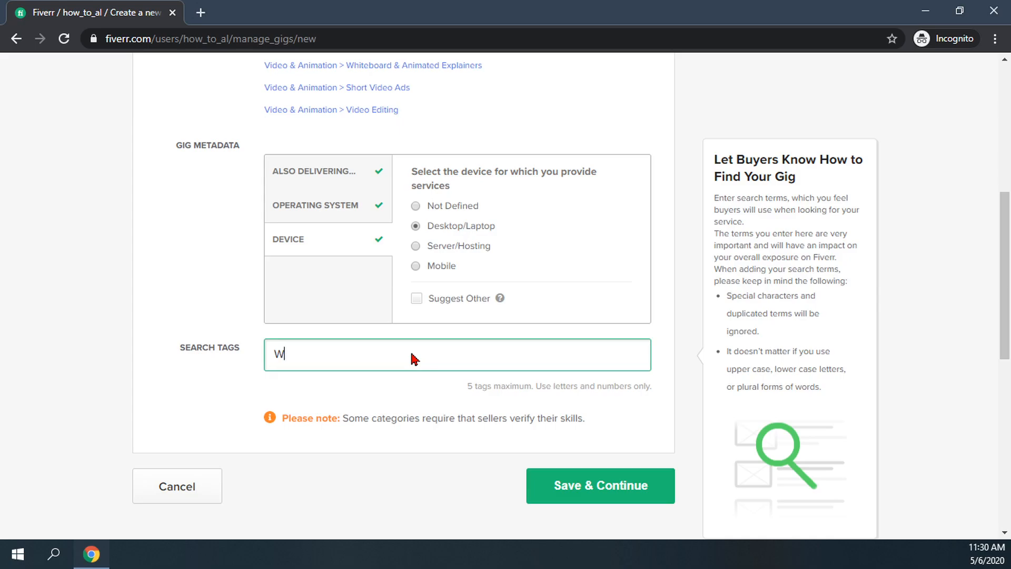
text(indows)
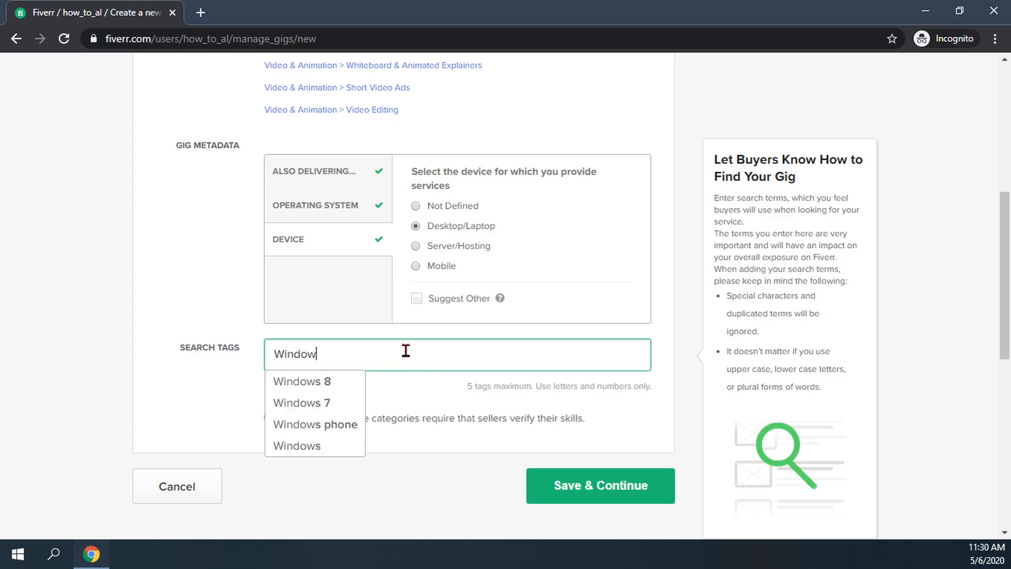
click(327, 444)
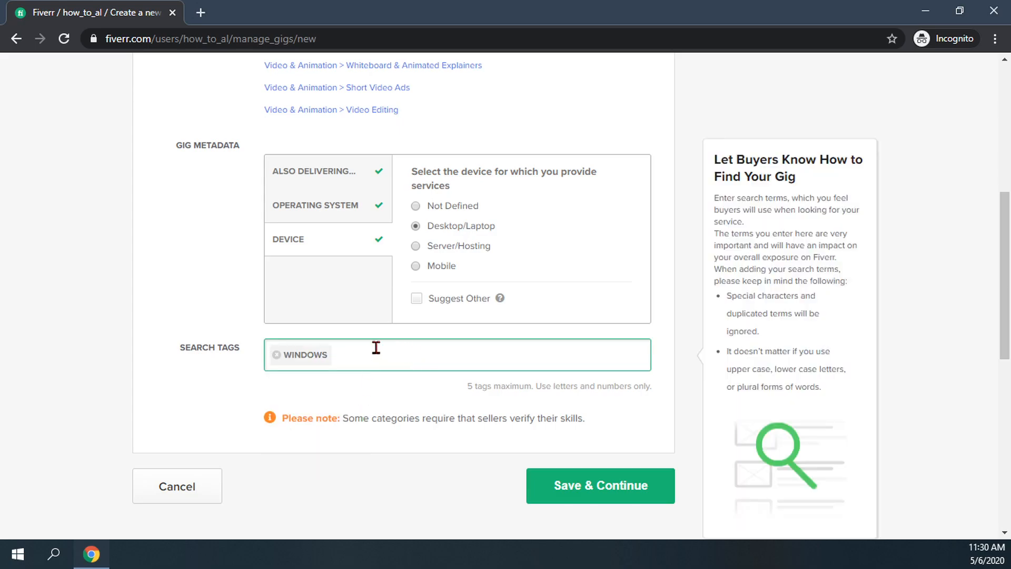
text(Youtu)
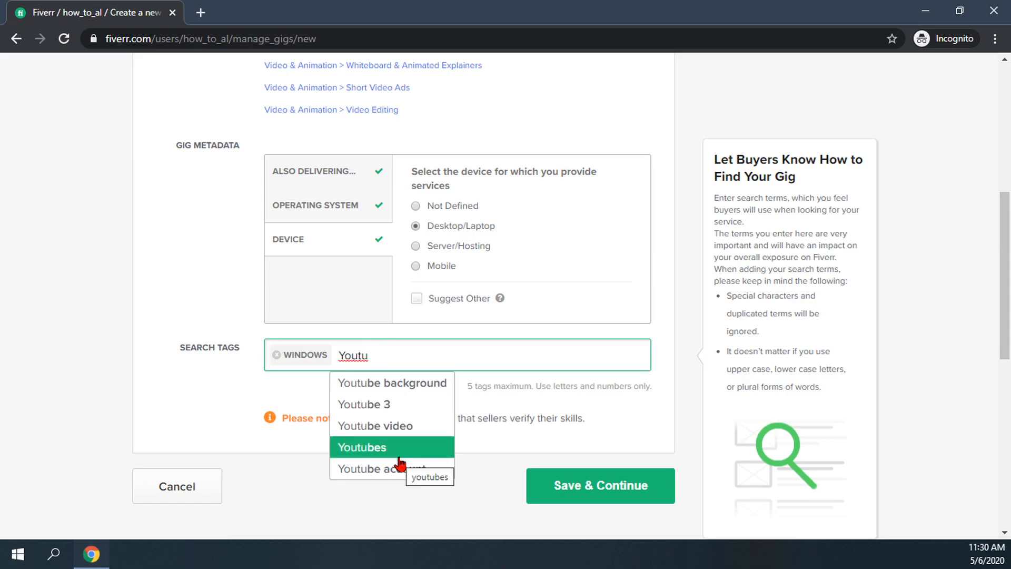
click(406, 426)
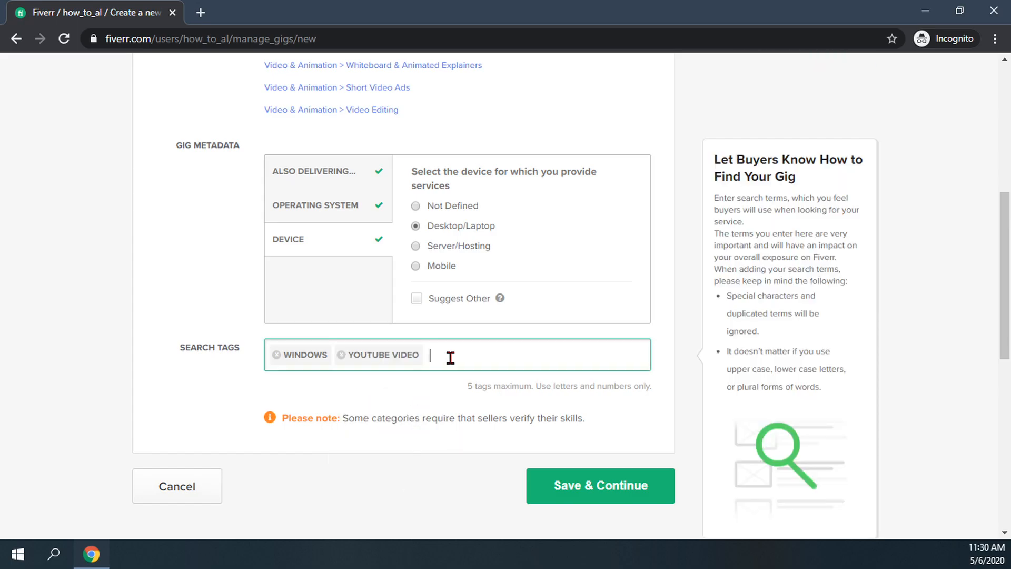
text(How)
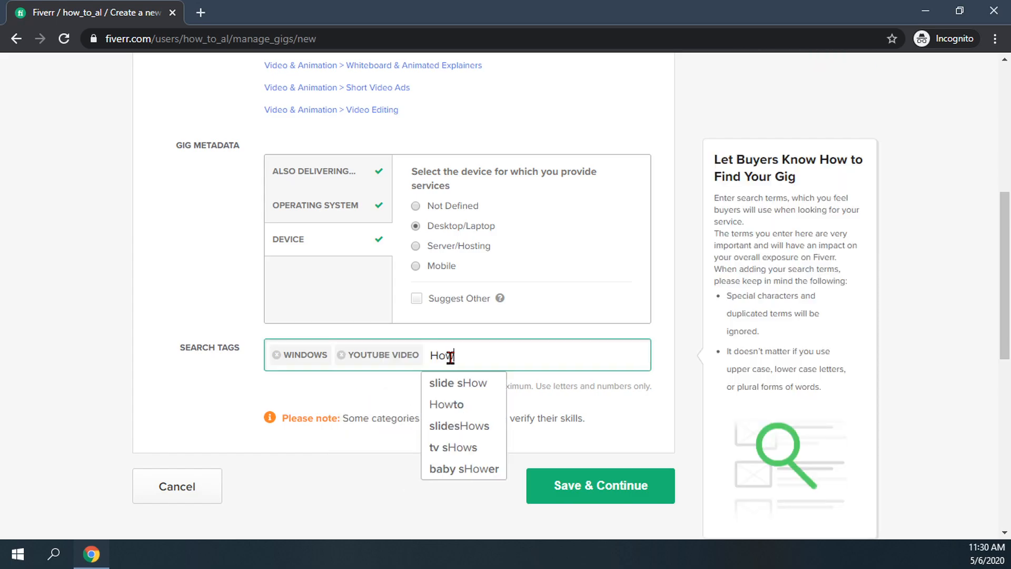
click(446, 383)
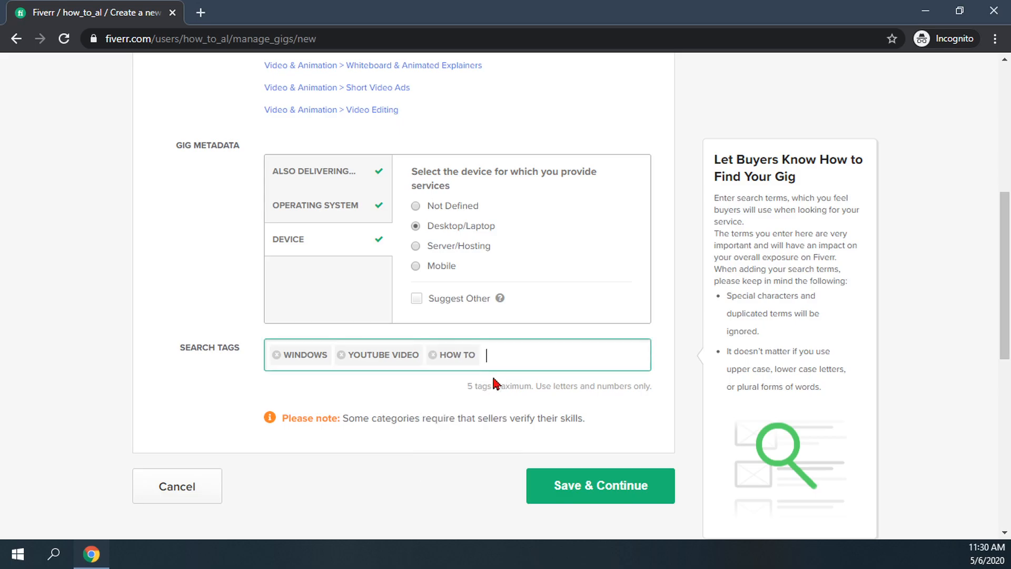
- Add the search tags Microsoft Excel and Discord, and submit the gig overview
text(Micros)
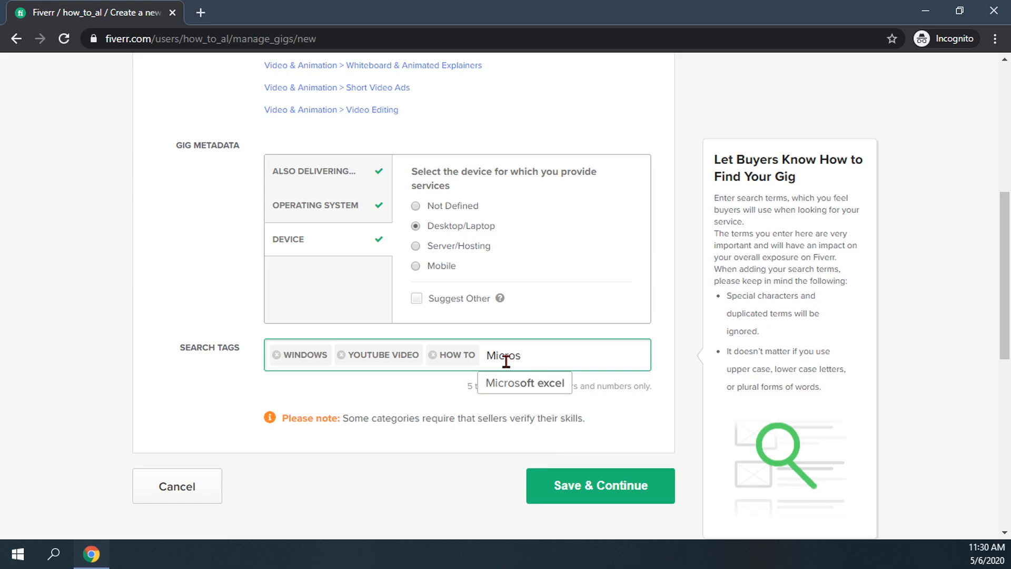
click(525, 383)
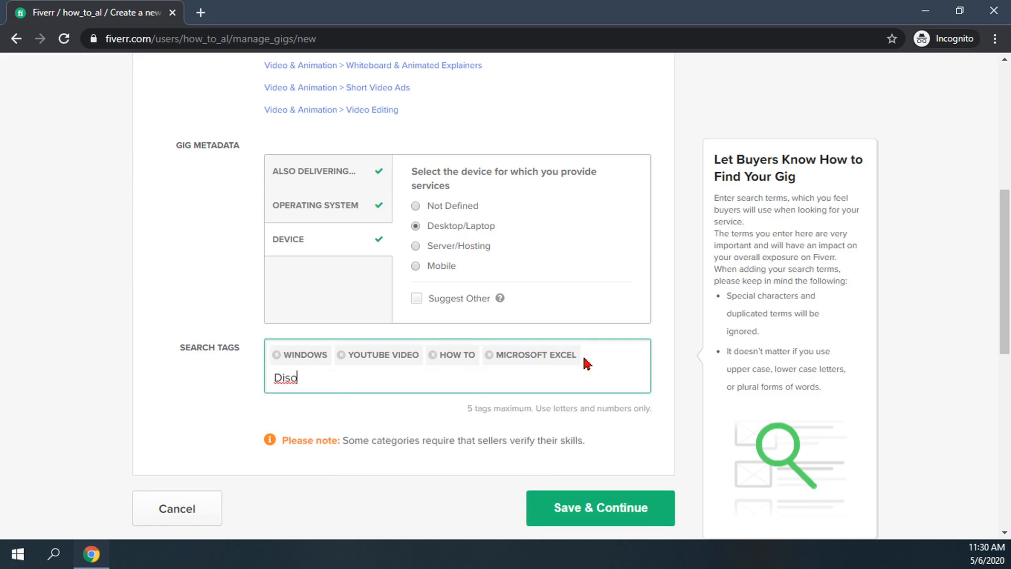
text(Disc)
key(BackSpace)
text(co)
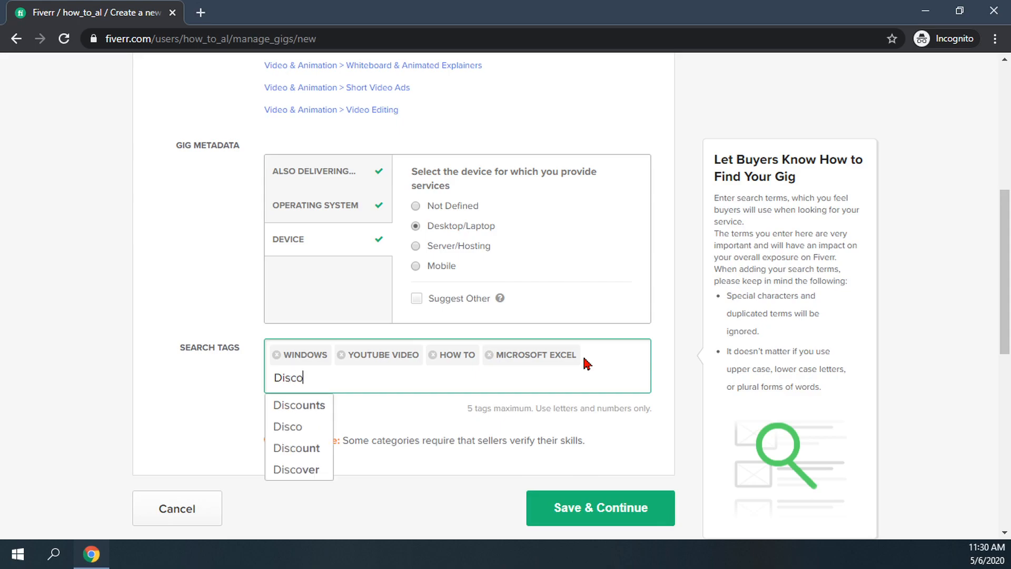
text(rd)
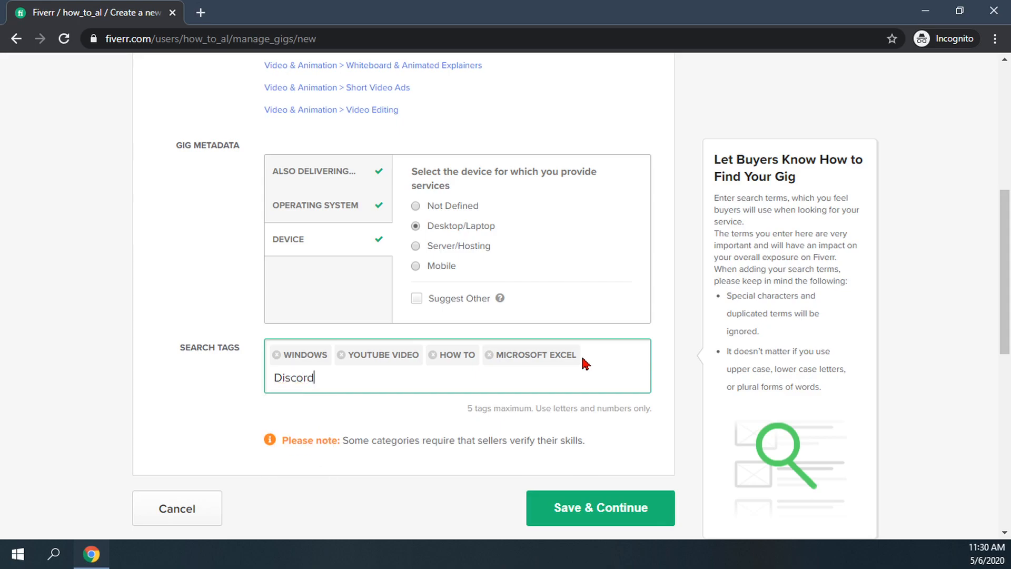
key(Return)
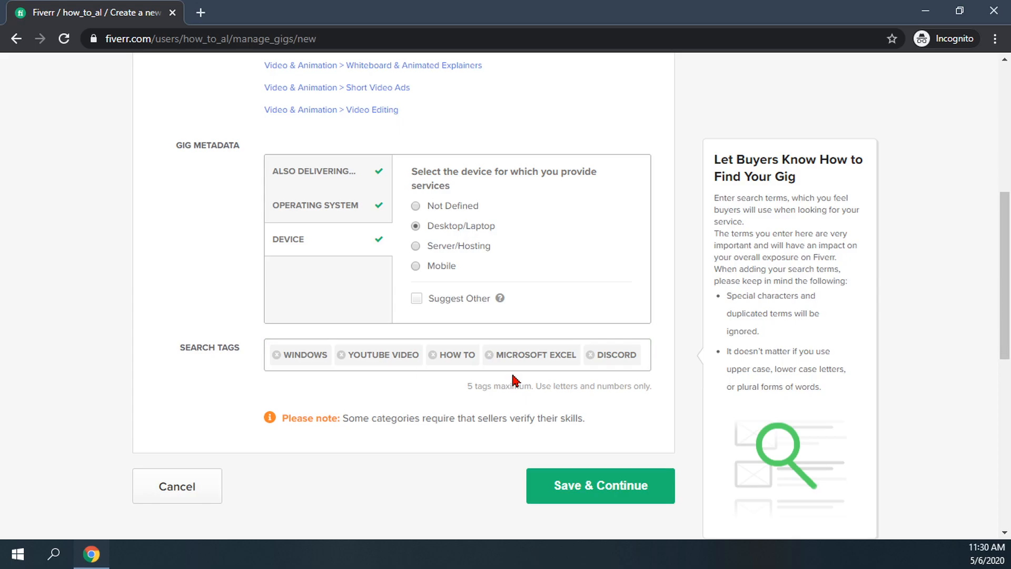
scroll(512, 384, down, 2)
click(571, 413)
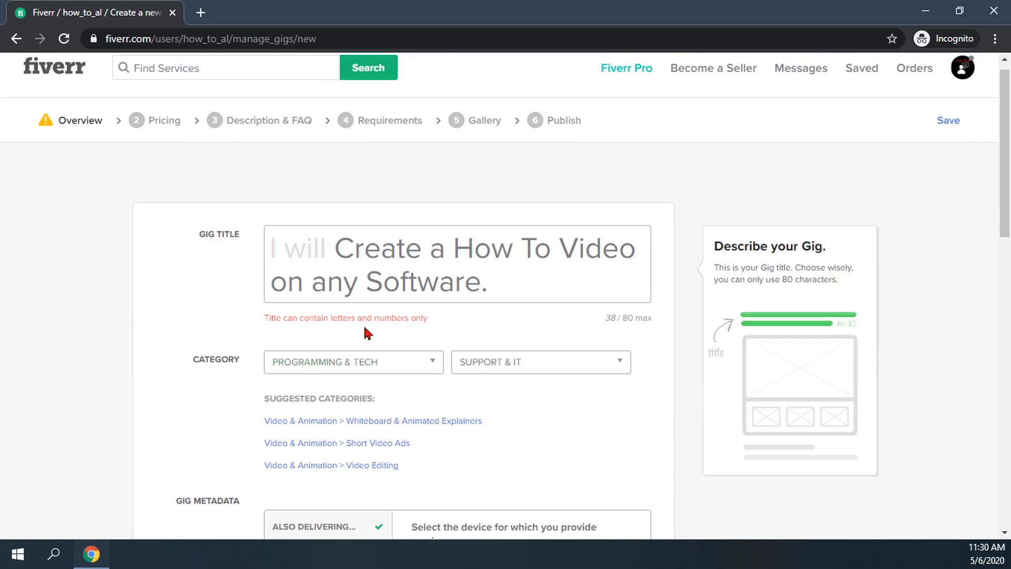
- Remove the period at the end of the gig title and save the overview to continue to pricing
click(505, 284)
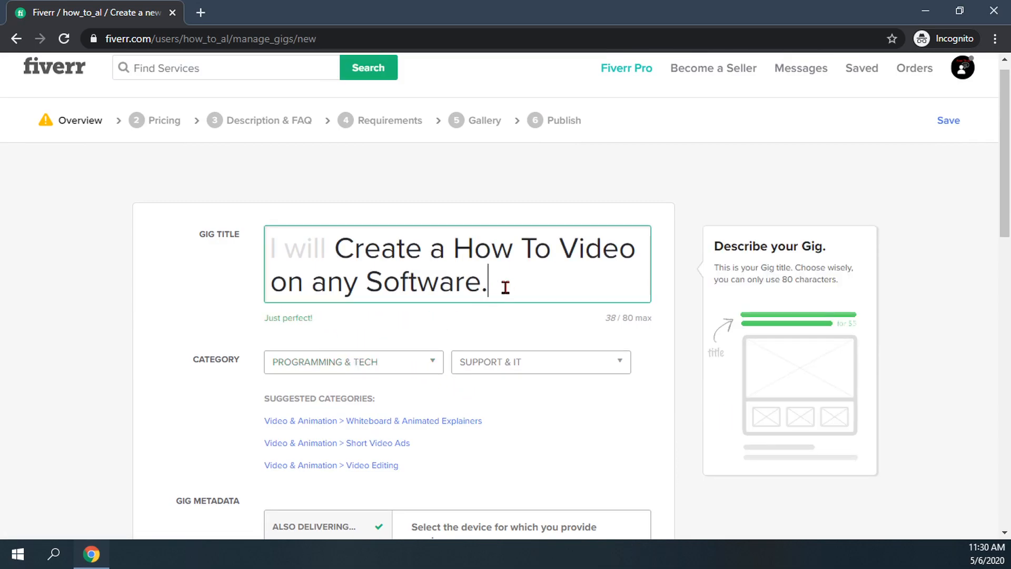
key(BackSpace)
scroll(527, 375, down, 5)
scroll(527, 375, down, 3)
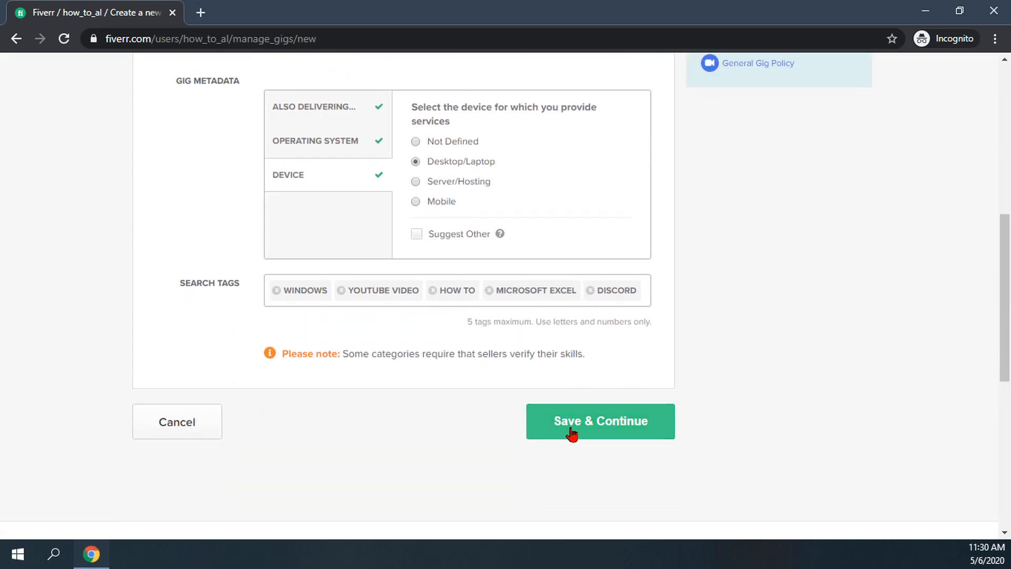
click(569, 433)
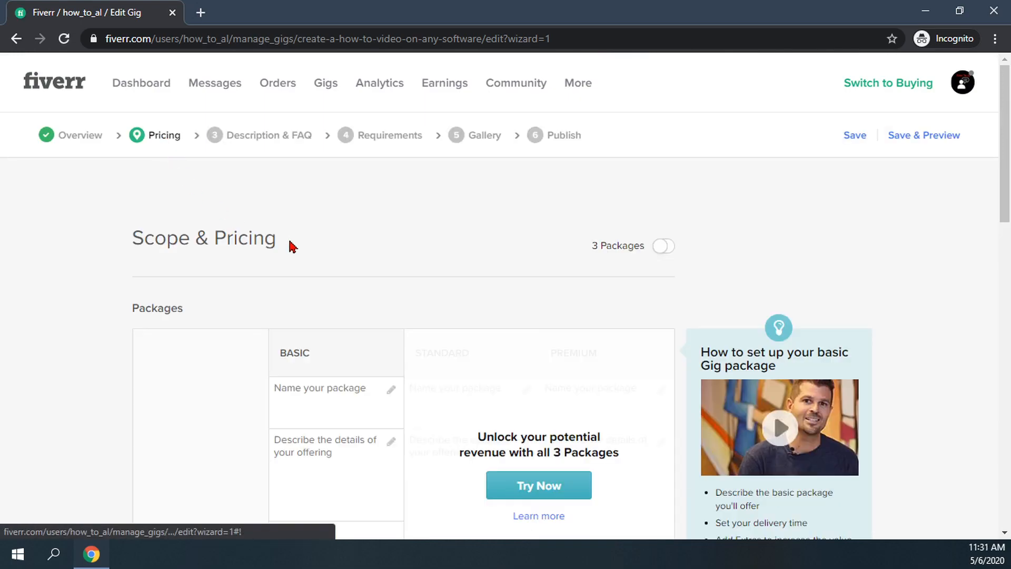
- Name the Basic package "Short How To"
scroll(327, 241, down, 3)
click(327, 240)
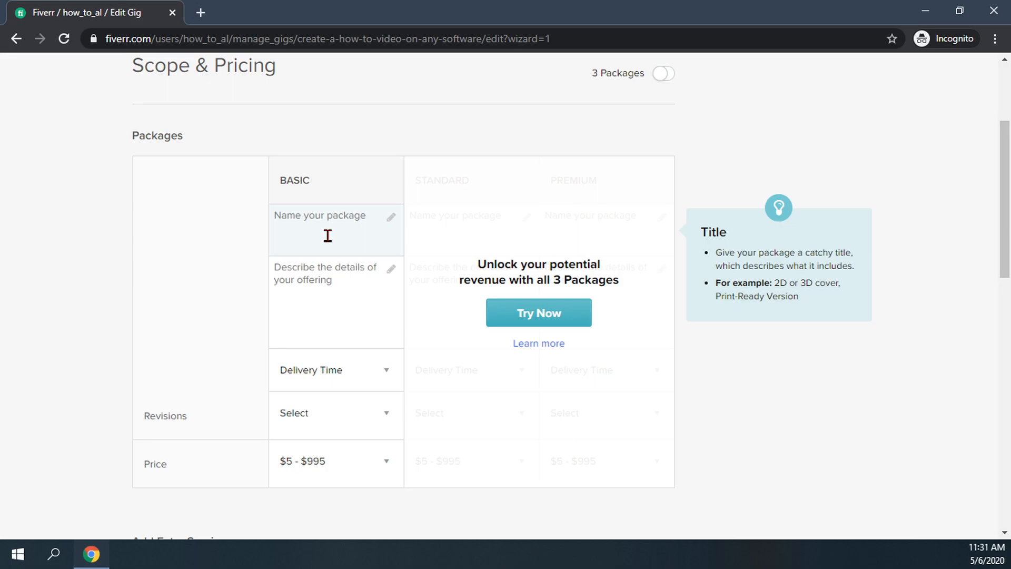
click(338, 178)
click(331, 220)
text(Shot How To)
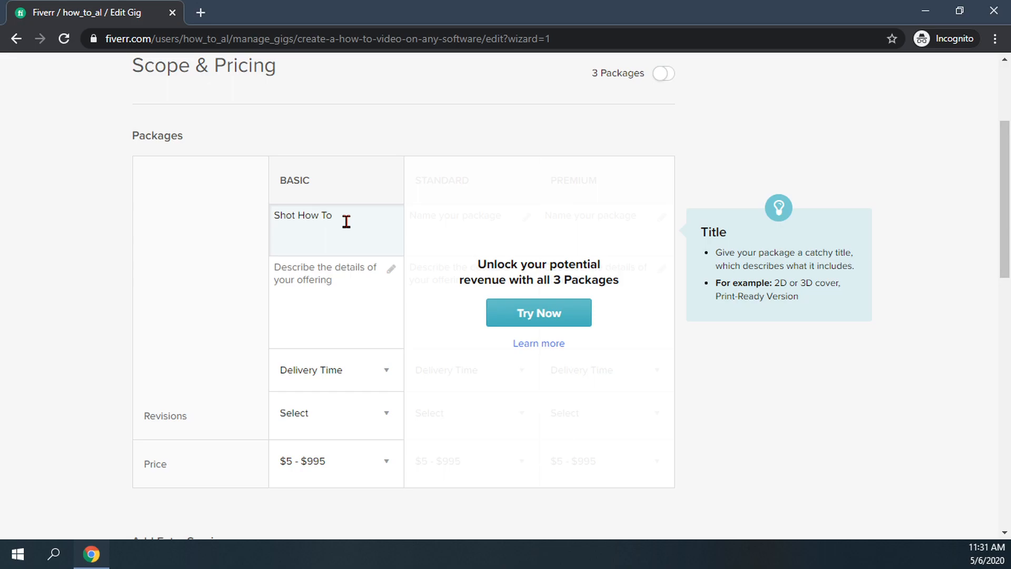
click(293, 215)
text(r)
- Describe the Basic package as "I will create a less than 4 minute video on how to do a specific task in any software."
click(343, 278)
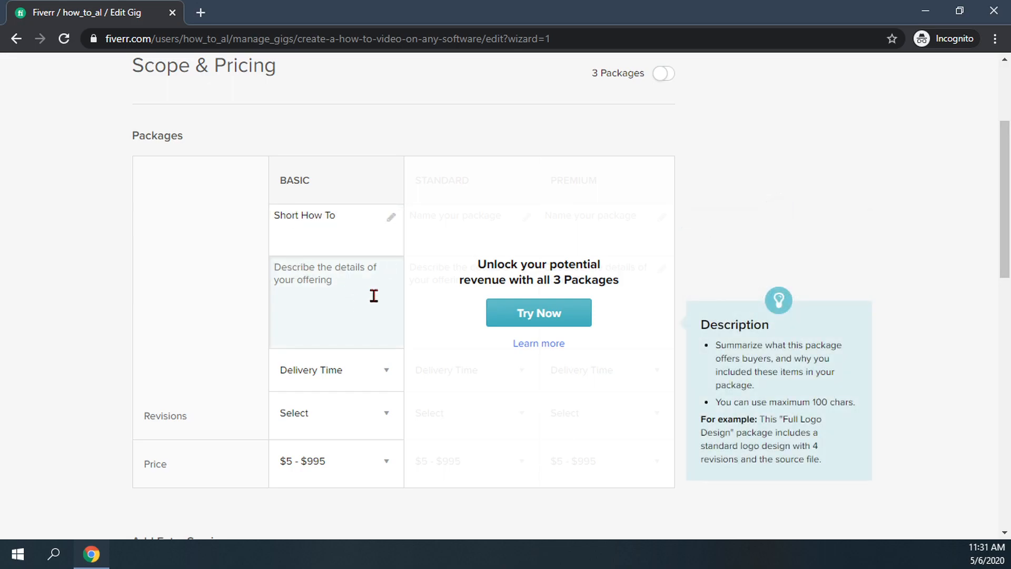
text(I)
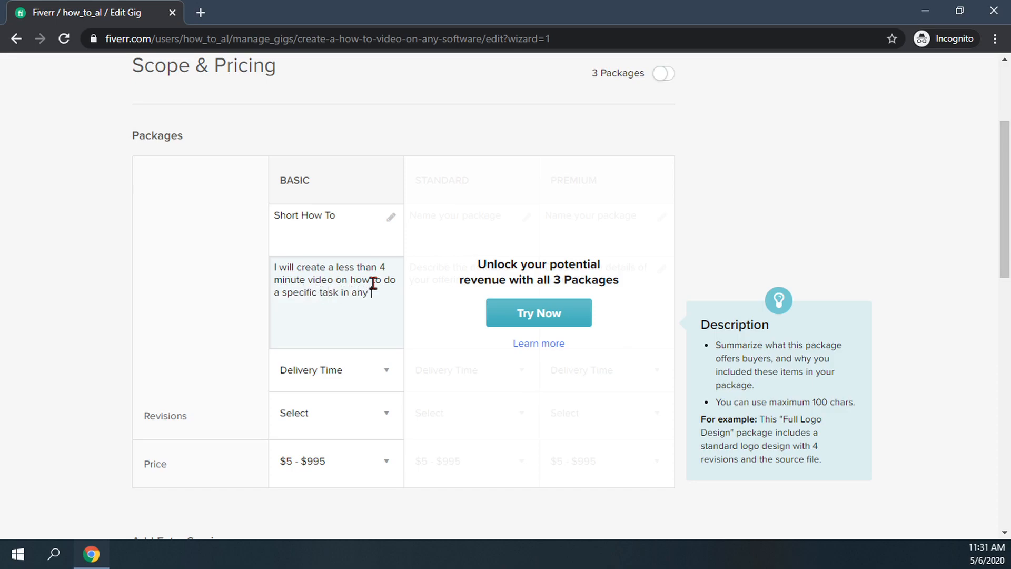
text(are.)
- Set the Basic package's delivery time to 4 Days Delivery and its number of revisions to 1
click(374, 378)
scroll(345, 407, down, 4)
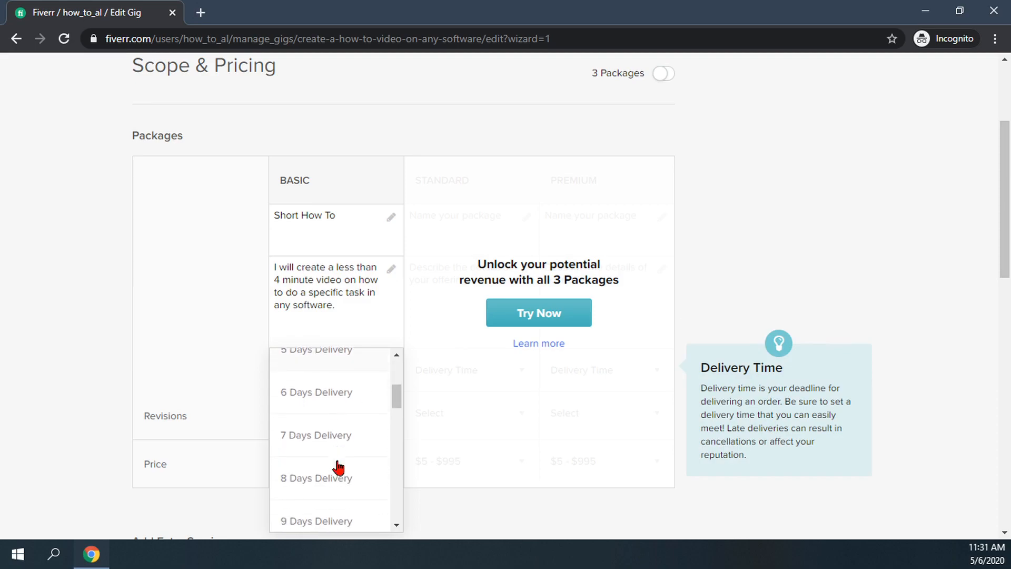
scroll(342, 427, up, 2)
scroll(343, 421, up, 2)
click(343, 449)
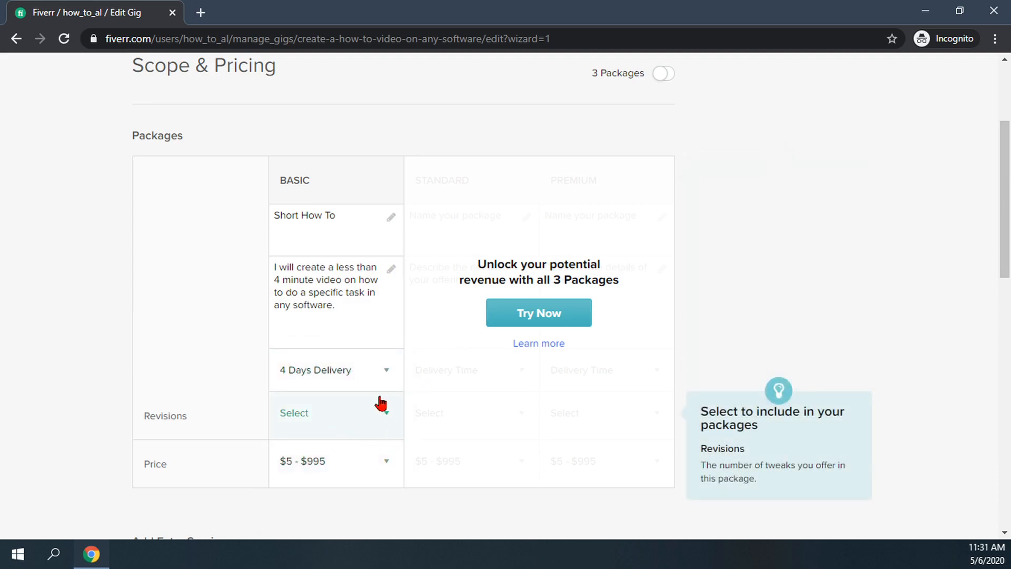
click(387, 418)
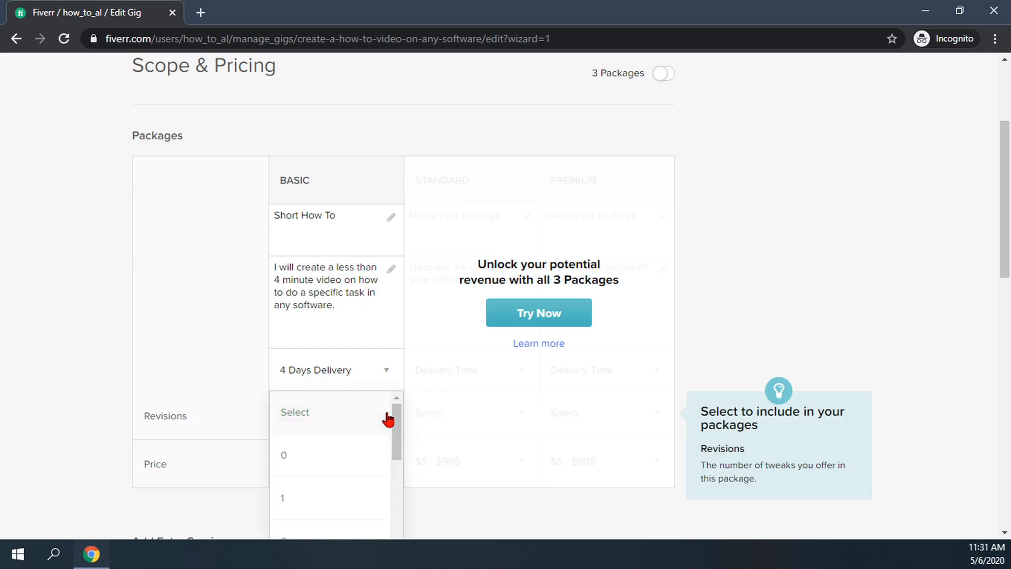
scroll(358, 436, down, 1)
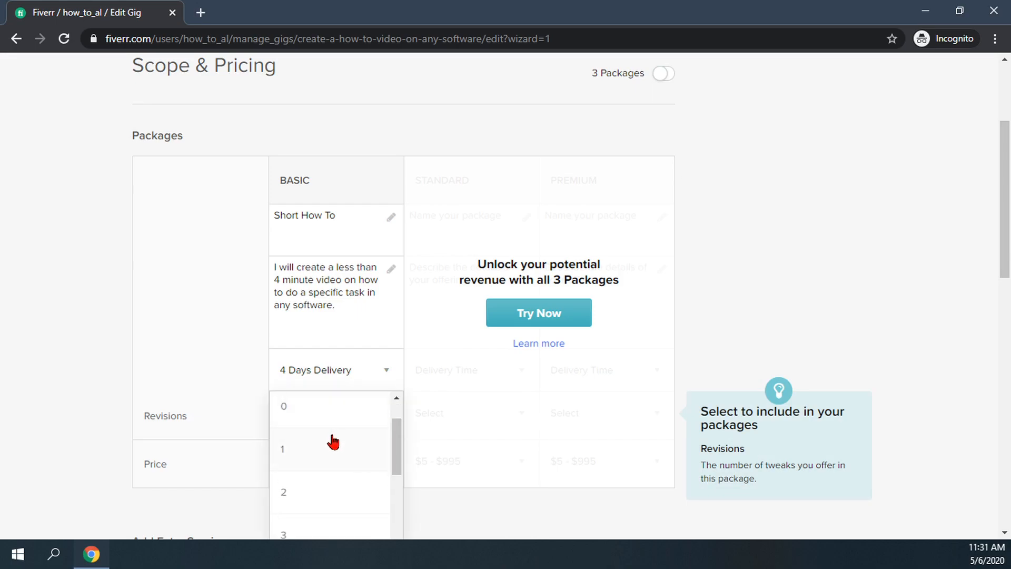
click(333, 442)
- Set the Basic package's price to $5
scroll(244, 401, down, 1)
click(378, 441)
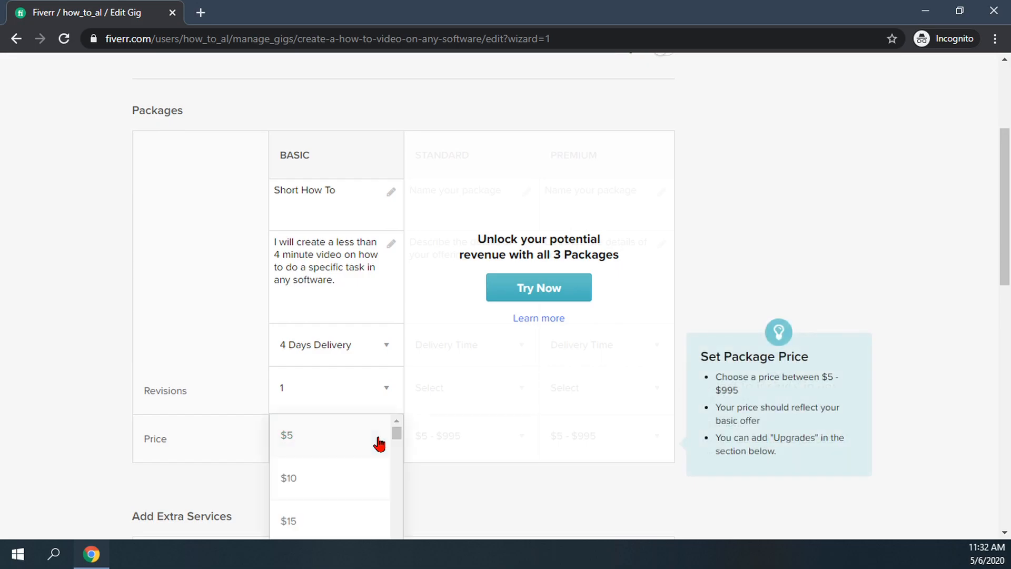
scroll(379, 443, up, 2)
scroll(380, 432, down, 5)
scroll(380, 429, down, 20)
scroll(352, 482, up, 15)
scroll(365, 483, up, 7)
click(337, 409)
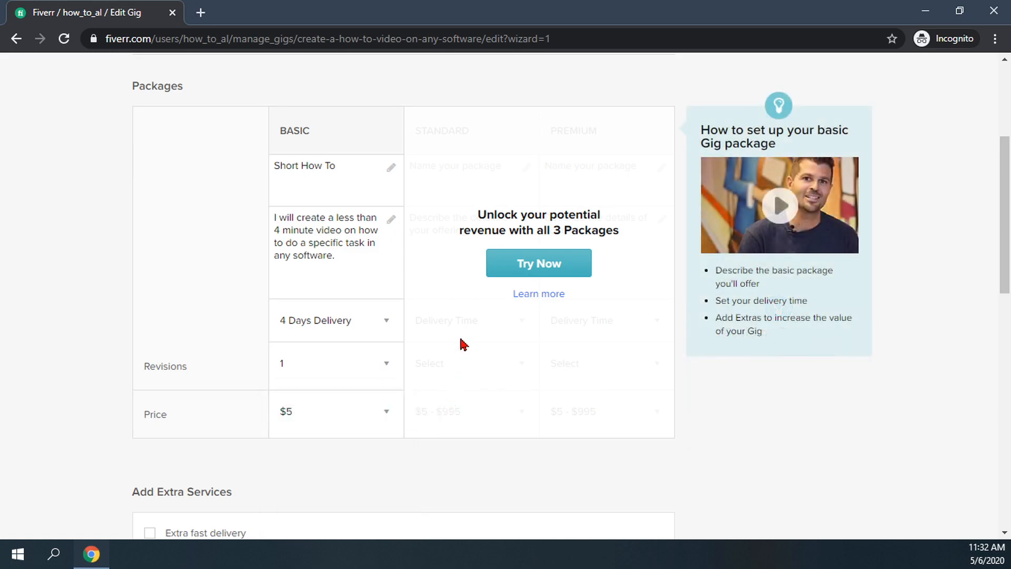
- Offer extra fast delivery for the Basic package in 1 day for an extra $5
scroll(463, 345, down, 4)
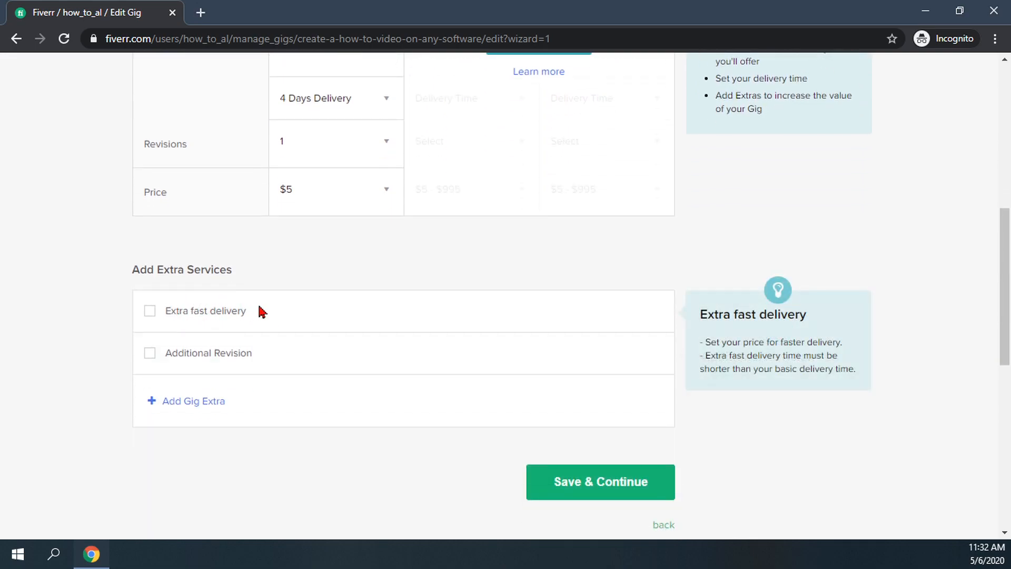
click(150, 311)
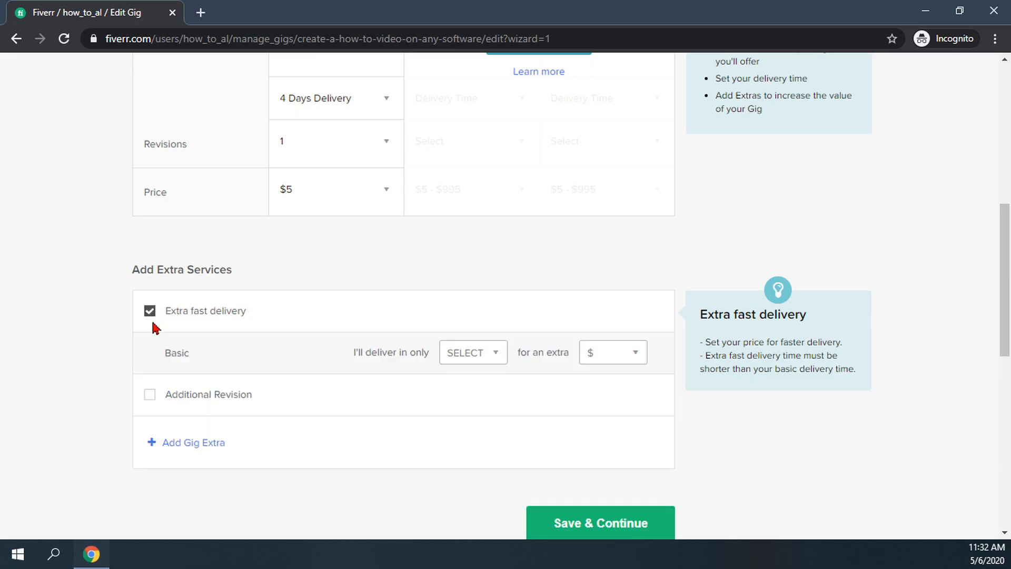
click(489, 359)
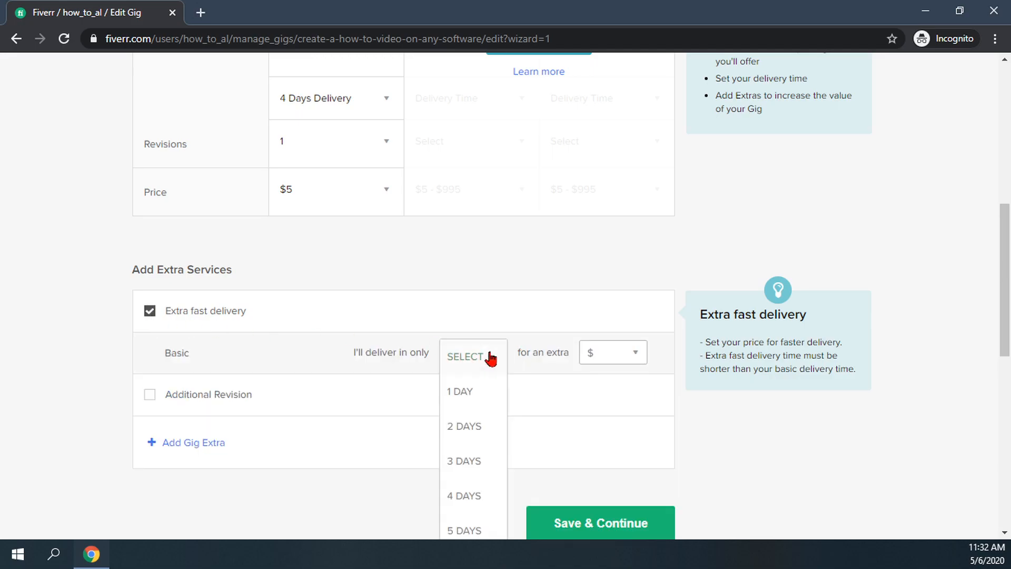
click(480, 400)
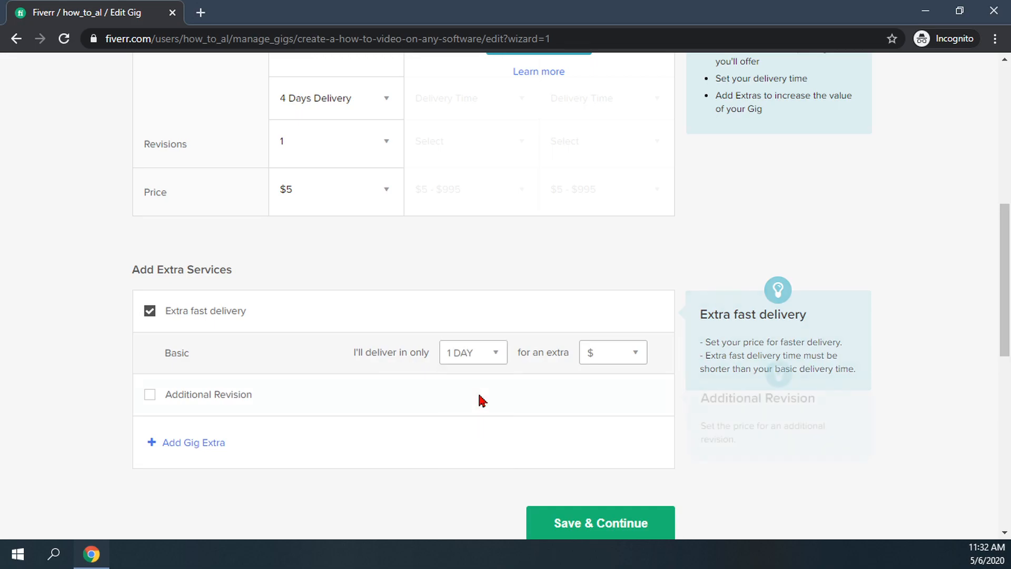
click(490, 355)
click(482, 398)
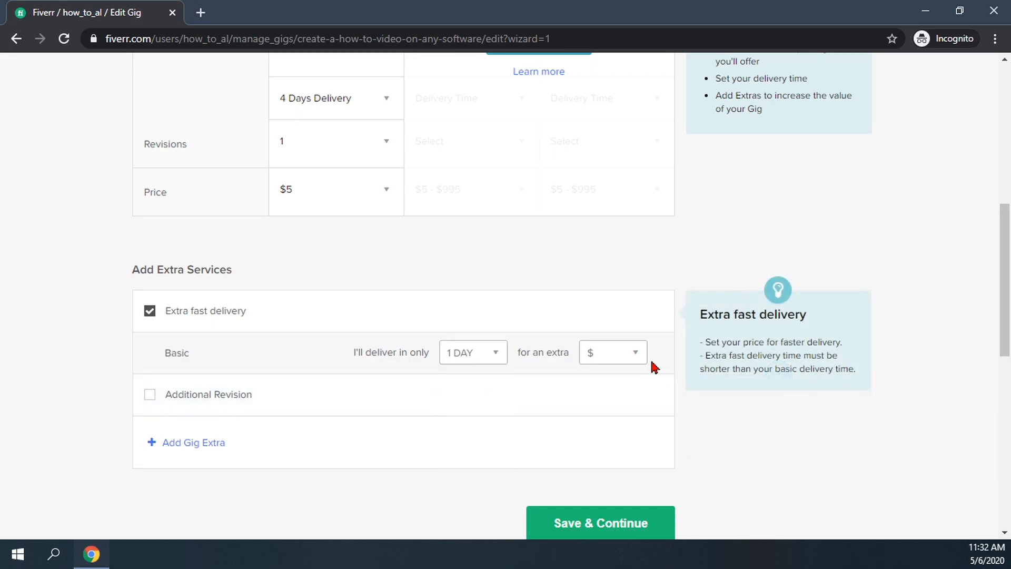
click(637, 354)
scroll(623, 368, up, 1)
click(604, 415)
click(614, 409)
click(619, 444)
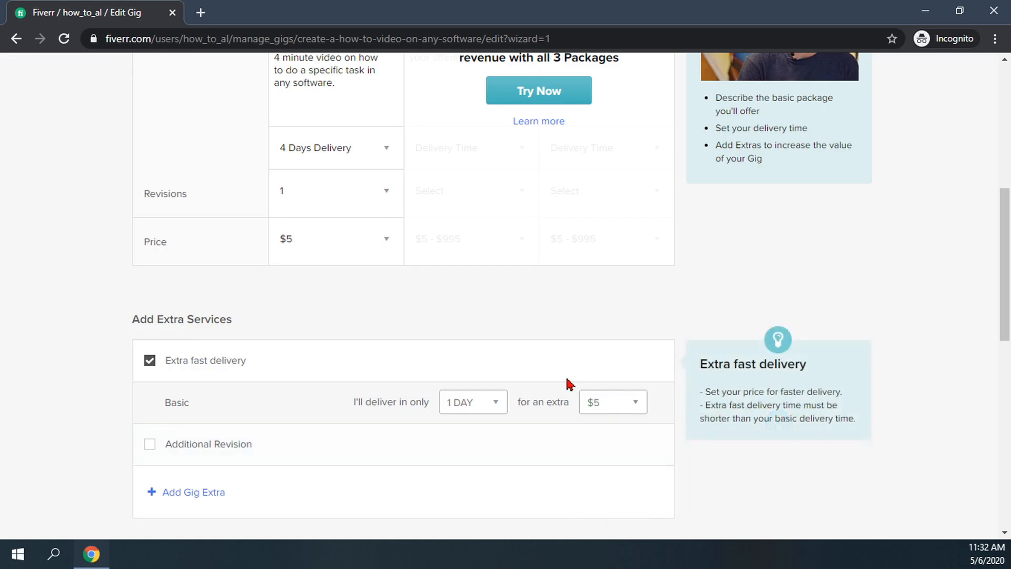
- Review the Basic package's name, description, delivery time, revisions and price along with the extra services
scroll(474, 363, down, 2)
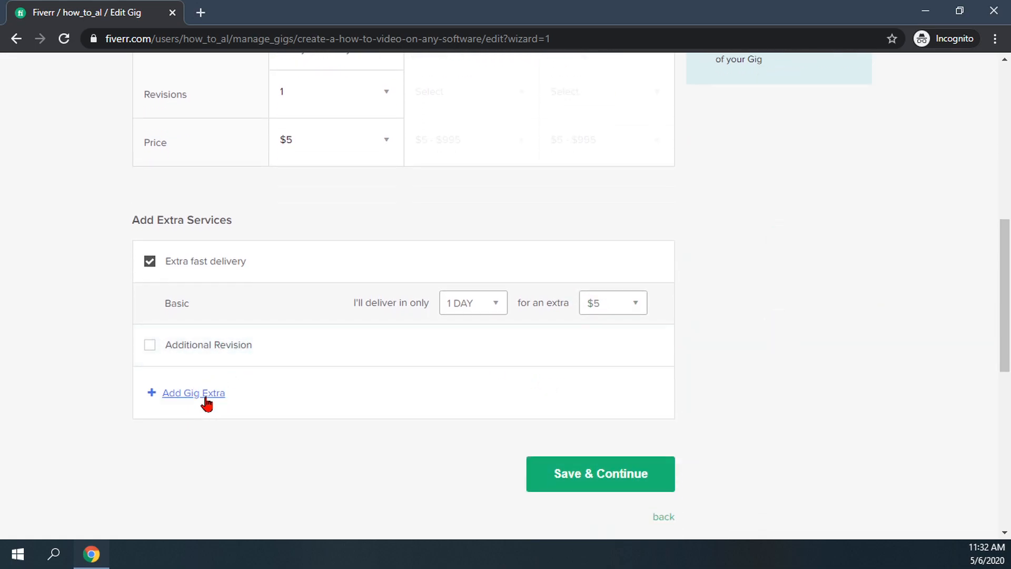
scroll(453, 408, up, 2)
scroll(448, 400, up, 8)
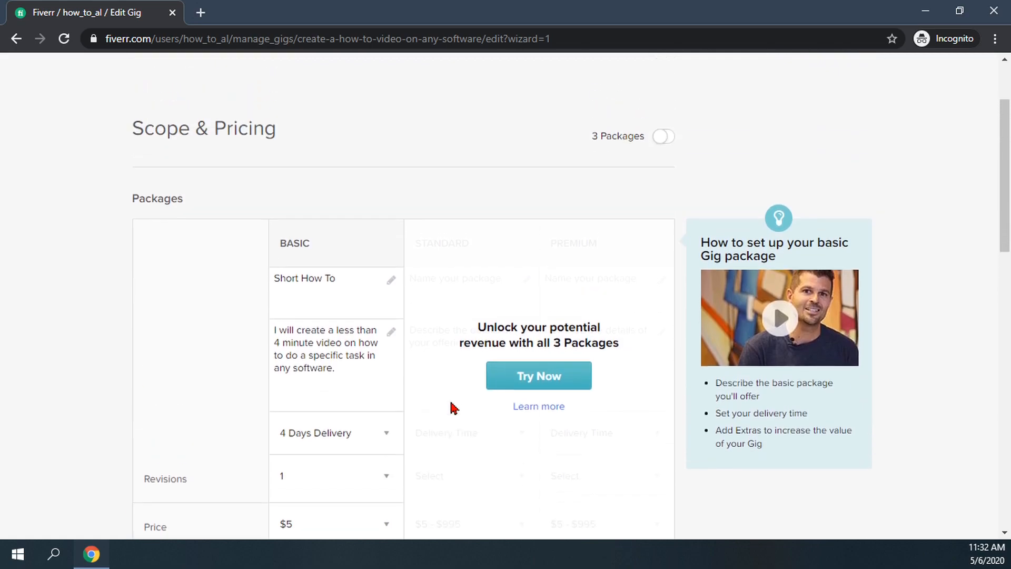
scroll(452, 407, down, 1)
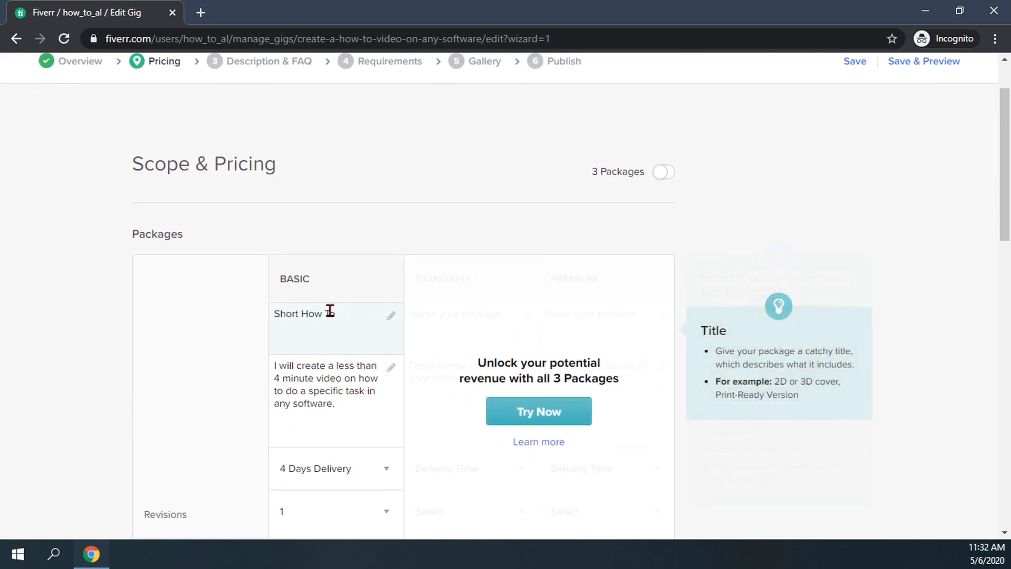
scroll(348, 331, down, 2)
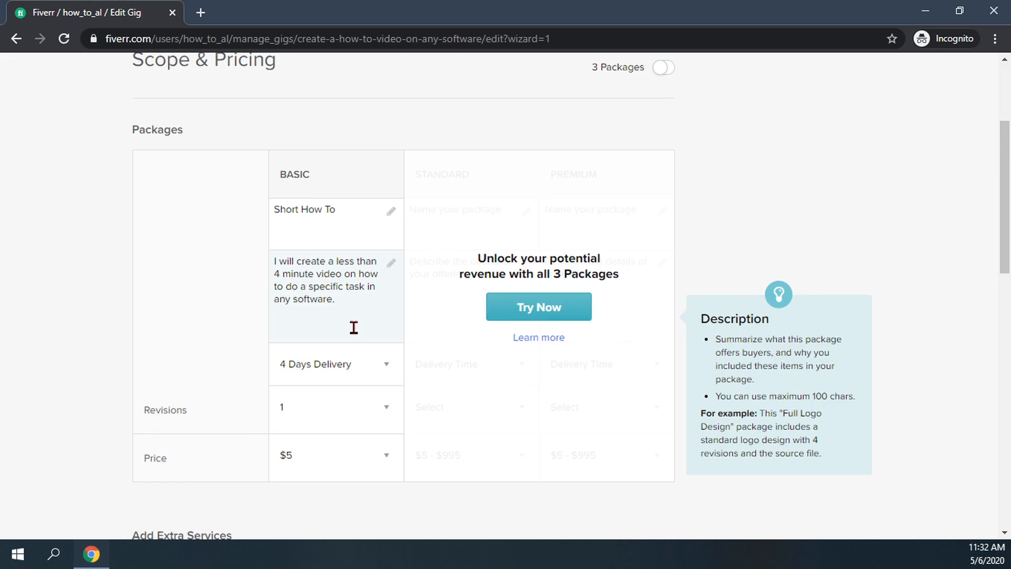
scroll(353, 327, down, 1)
scroll(356, 363, down, 1)
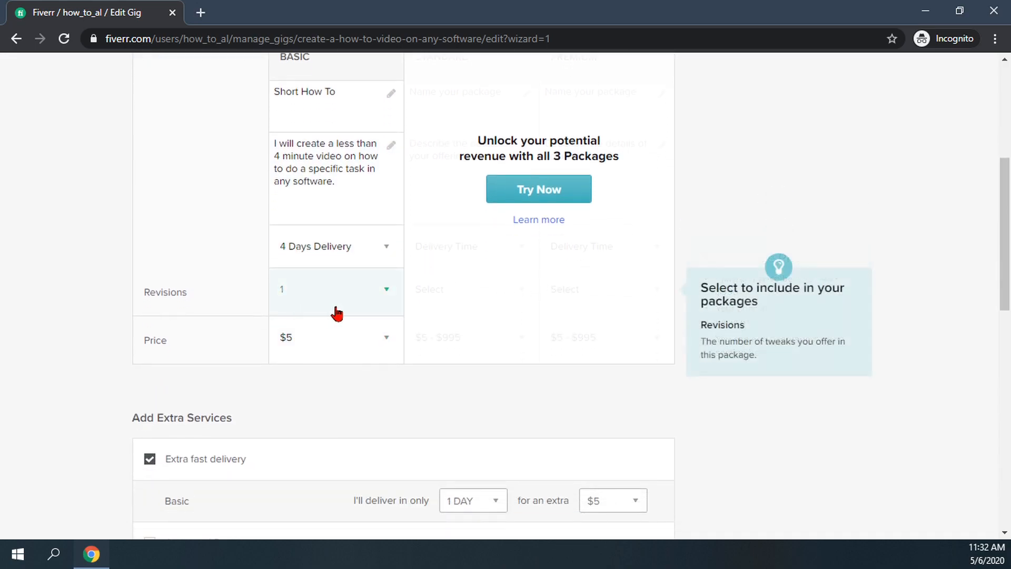
scroll(314, 308, down, 2)
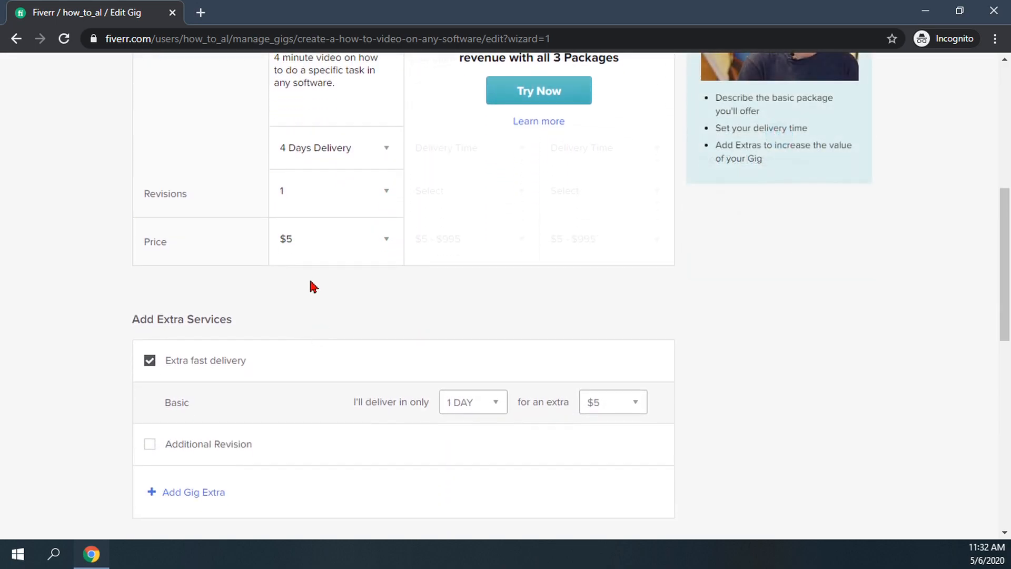
- Save the scope and pricing and continue to the gig's description and FAQ
scroll(516, 308, down, 2)
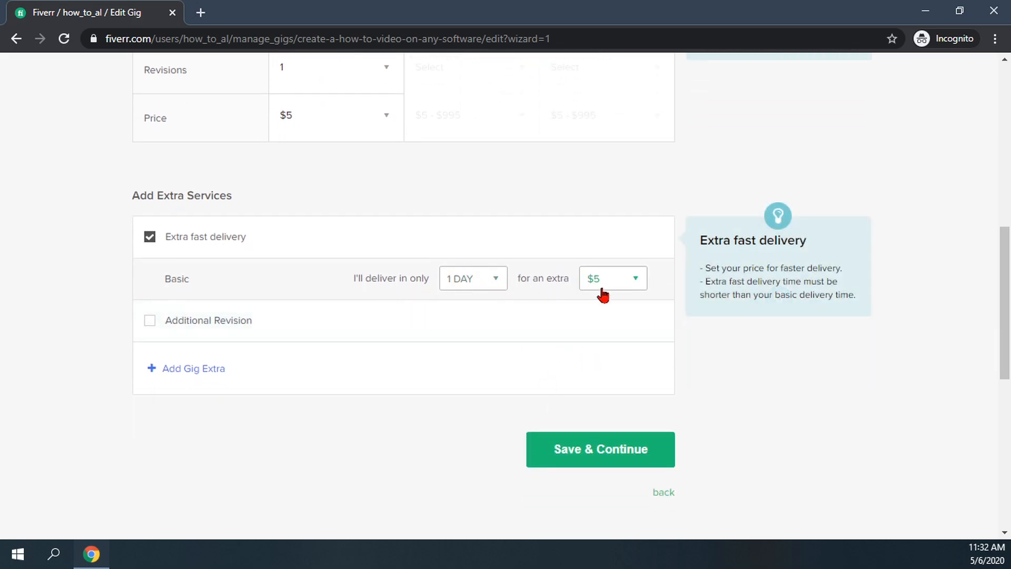
scroll(605, 413, down, 1)
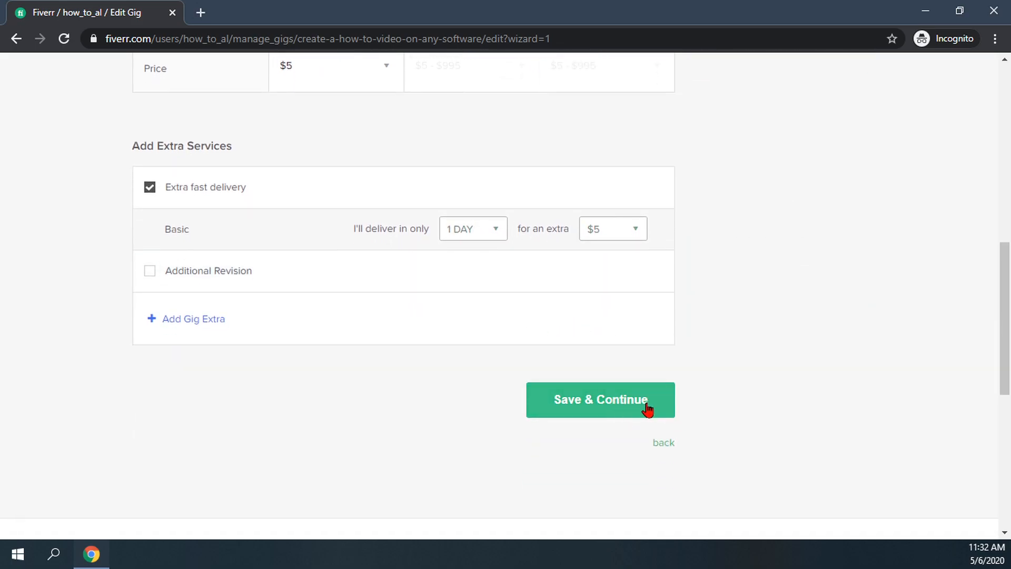
click(630, 411)
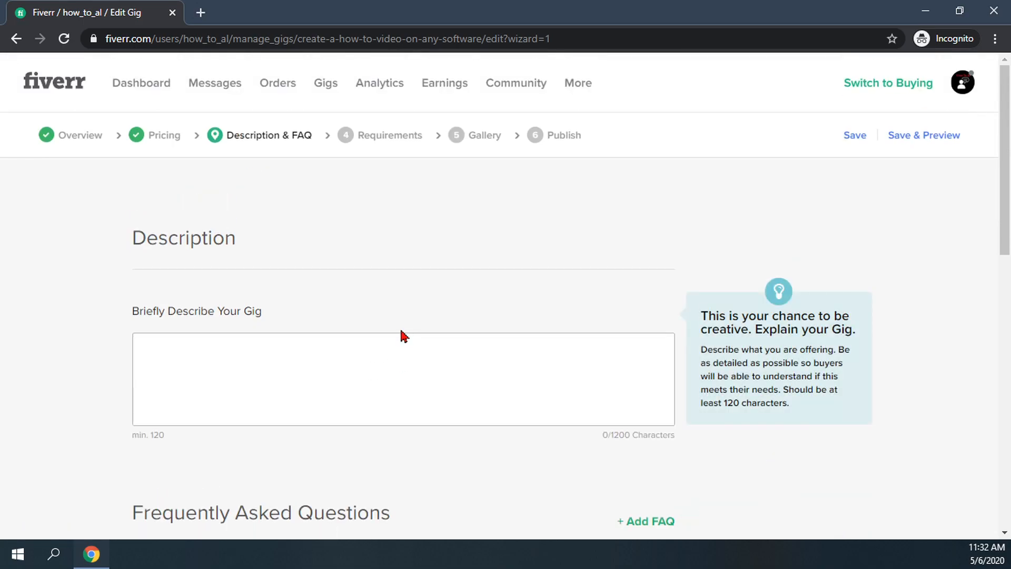
- Start the gig description with "I will create a How To video on any software in 4 days or less, as long as it is supported"
click(336, 346)
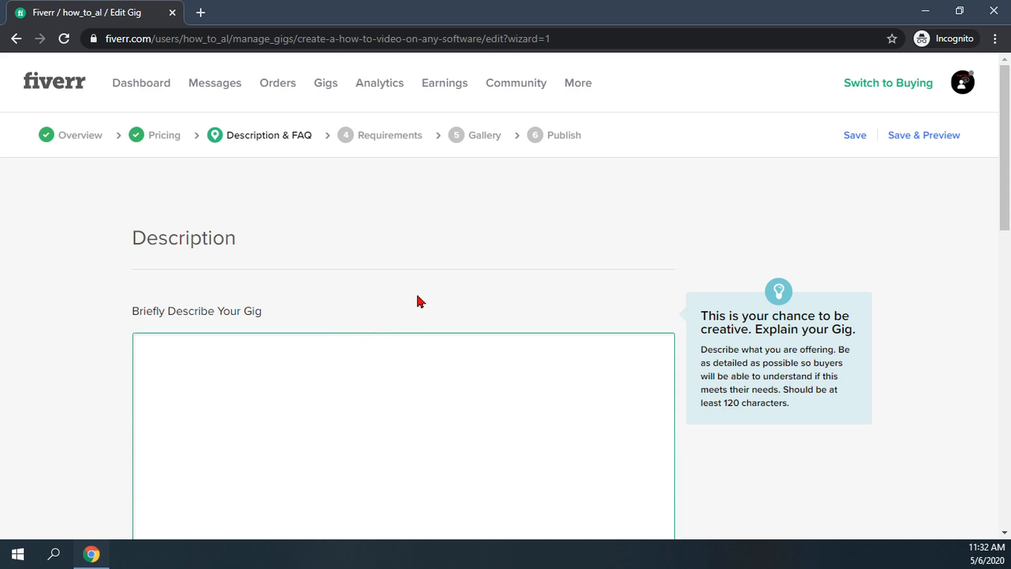
scroll(420, 301, down, 1)
scroll(407, 287, down, 1)
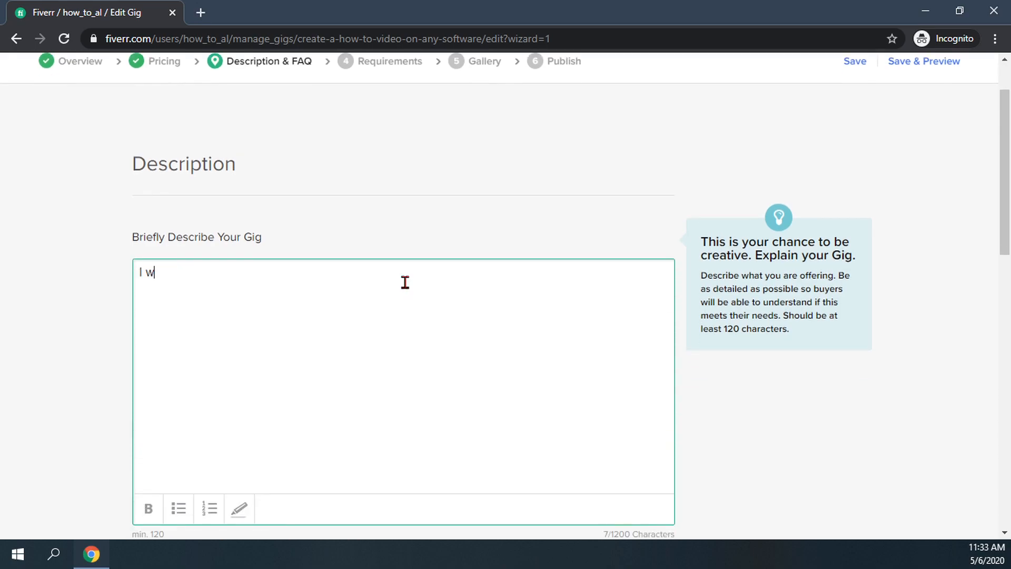
scroll(403, 284, down, 2)
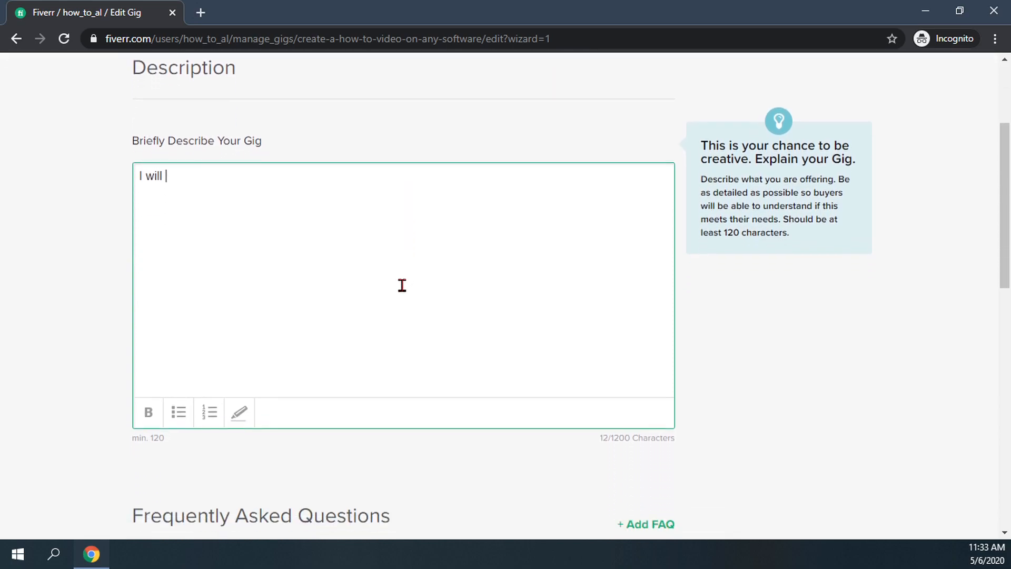
scroll(402, 284, up, 1)
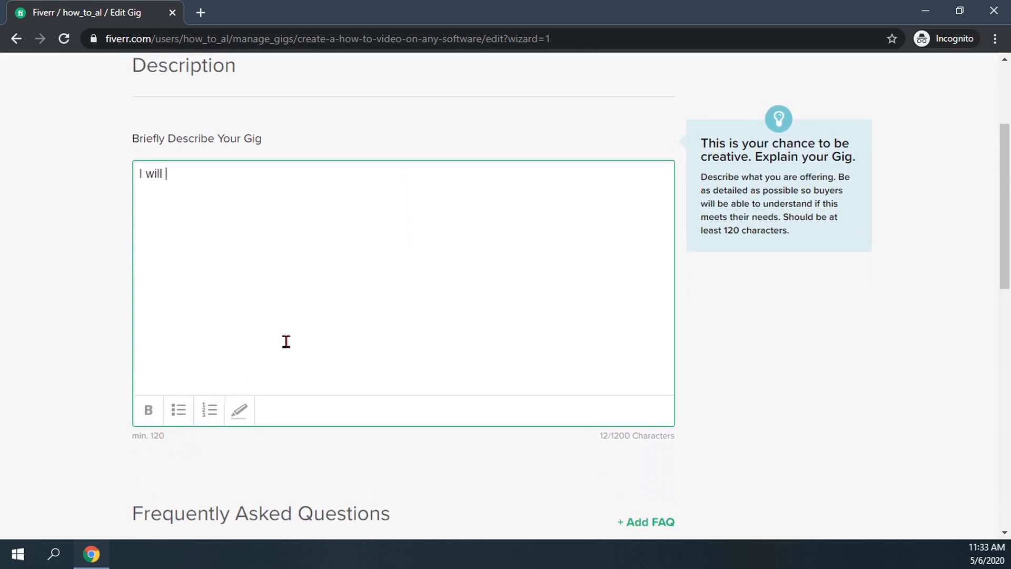
scroll(285, 342, up, 1)
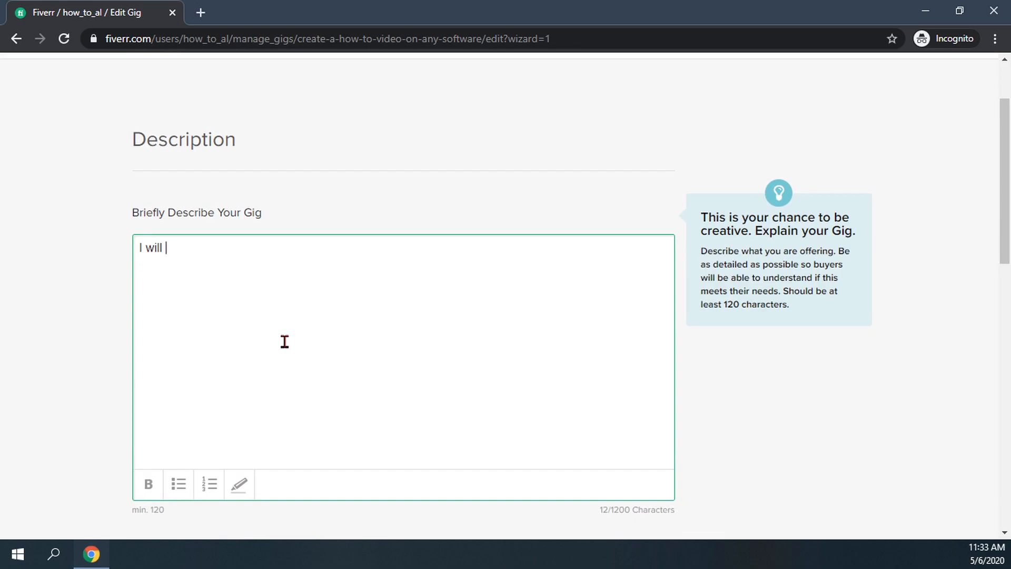
text(ate a Howe)
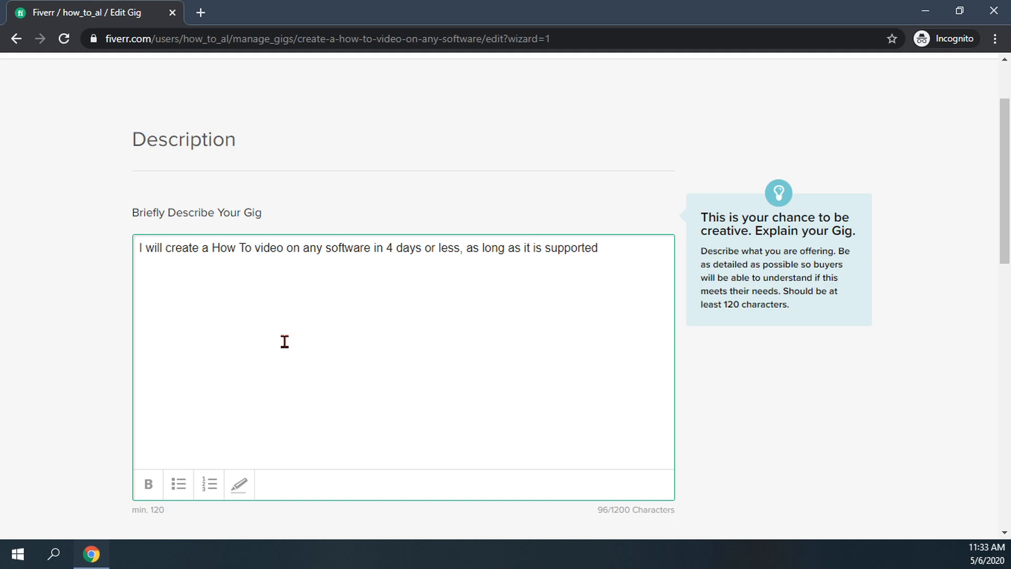
- Finish the gig description with "by windows 10, and is free to use, or I already have access to it."
text(ndows 10, and is free to use,)
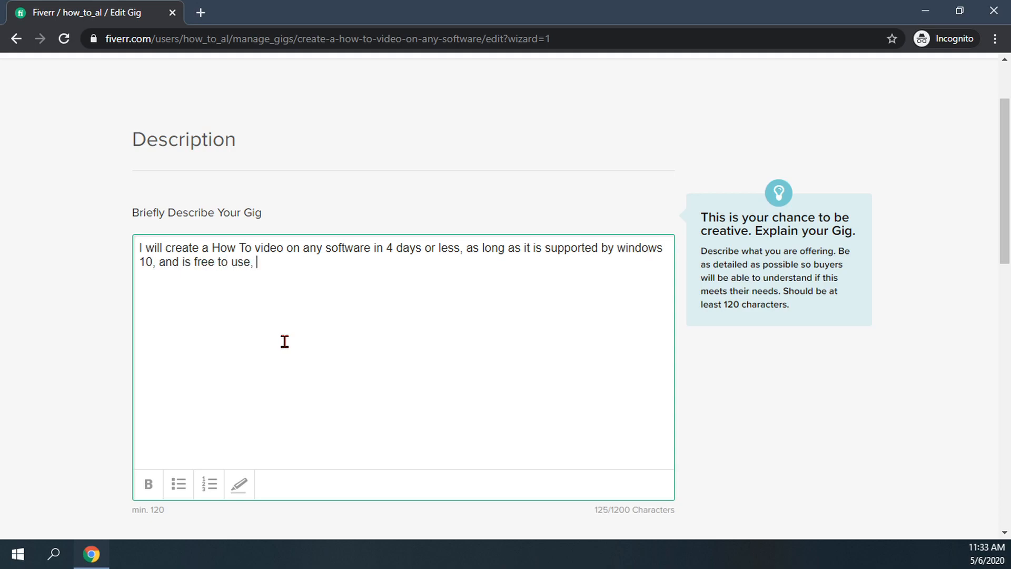
text(y have access to it.)
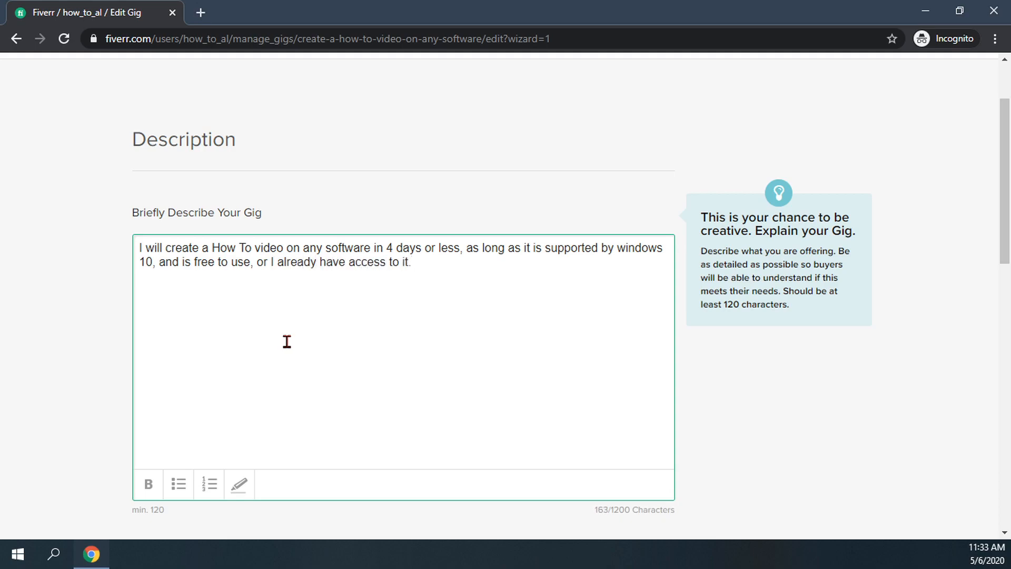
scroll(287, 341, down, 4)
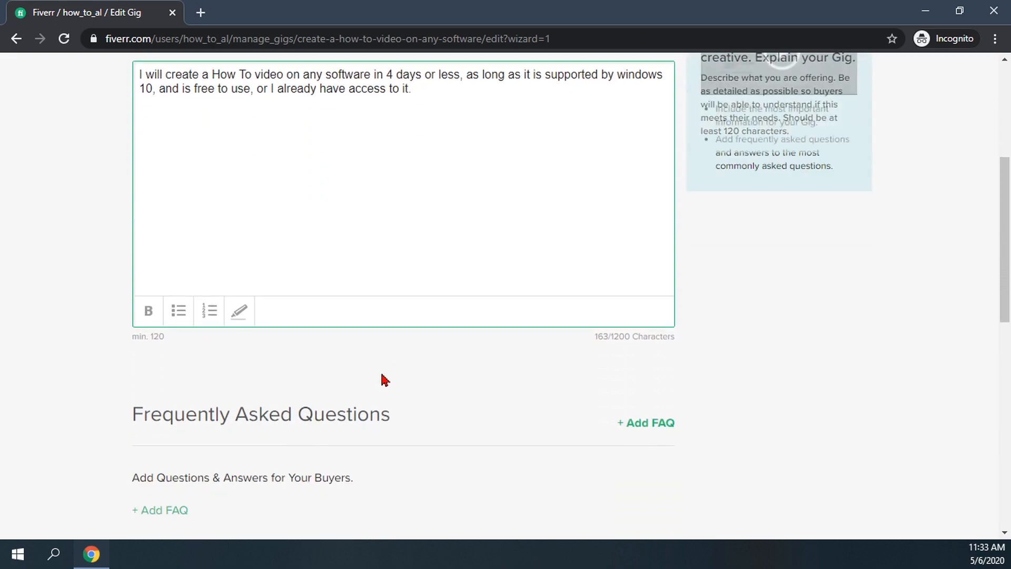
scroll(379, 377, down, 2)
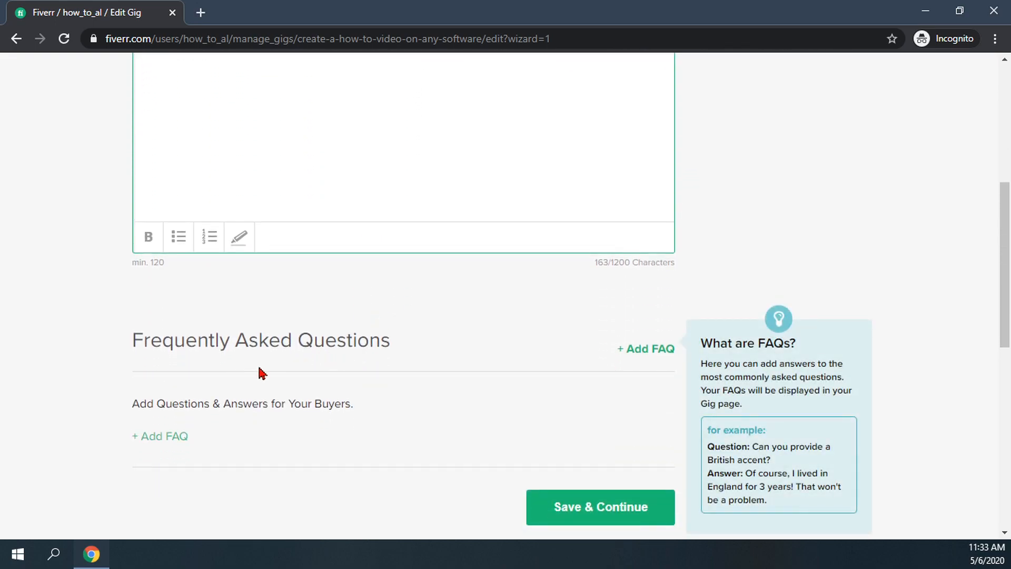
- Leave the FAQ section empty, save the description and continue to the gig's requirements
scroll(262, 373, down, 1)
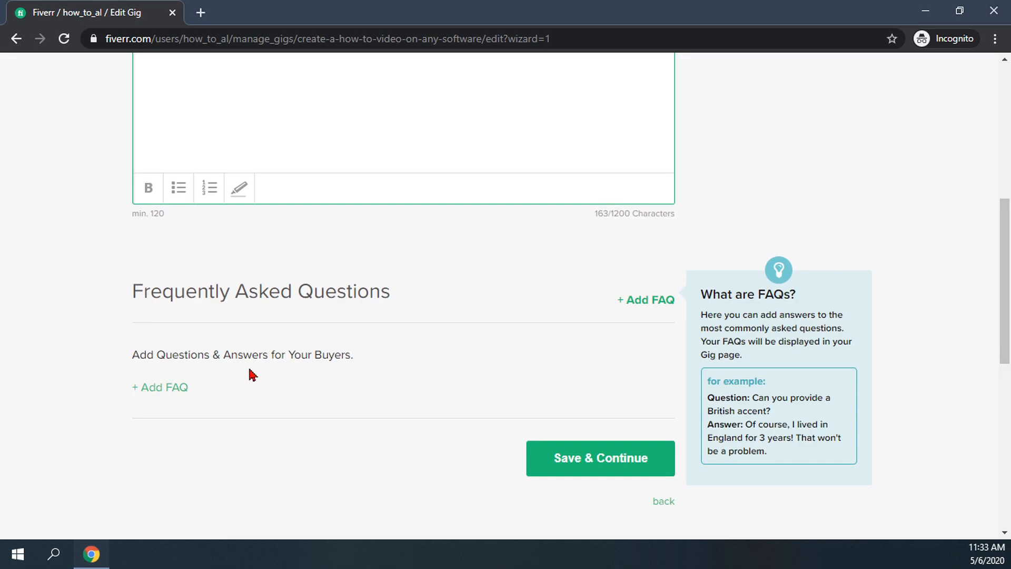
scroll(379, 378, down, 2)
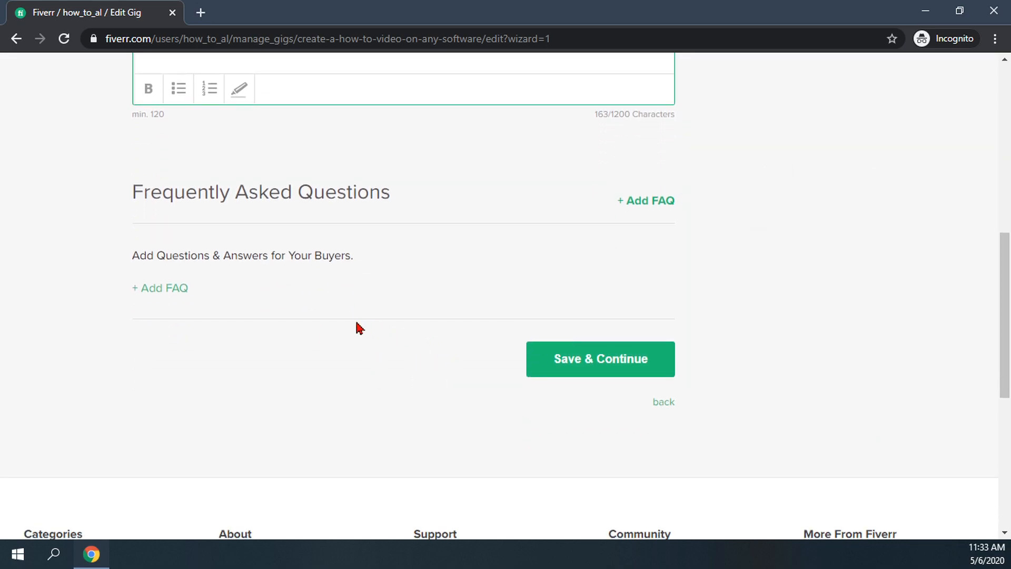
scroll(242, 329, down, 1)
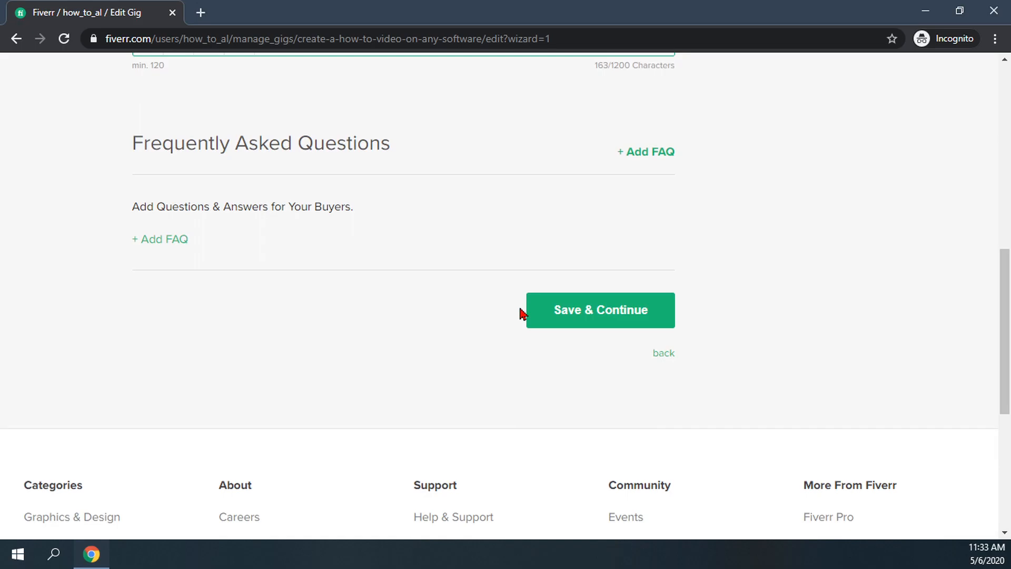
click(561, 324)
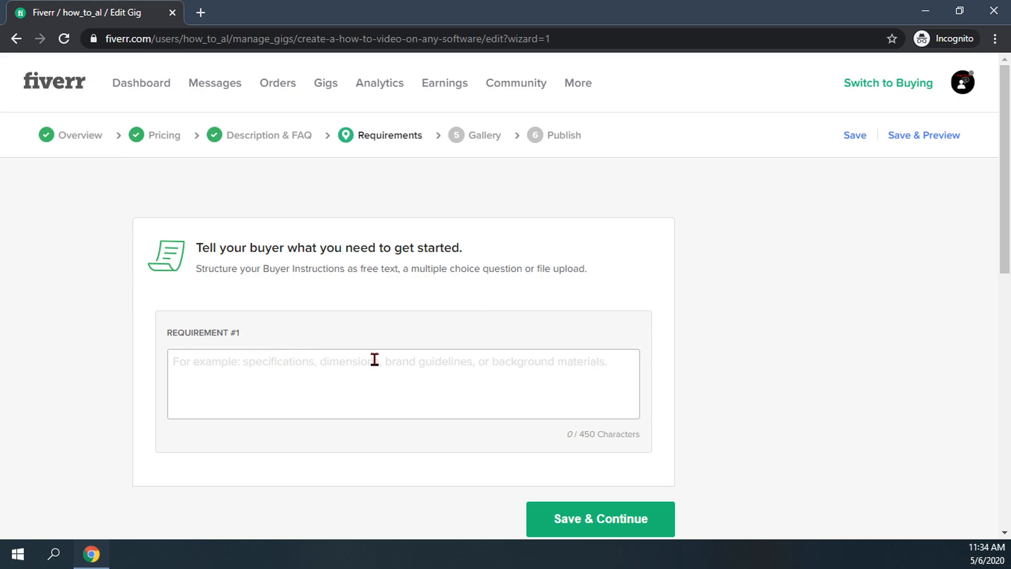
click(423, 354)
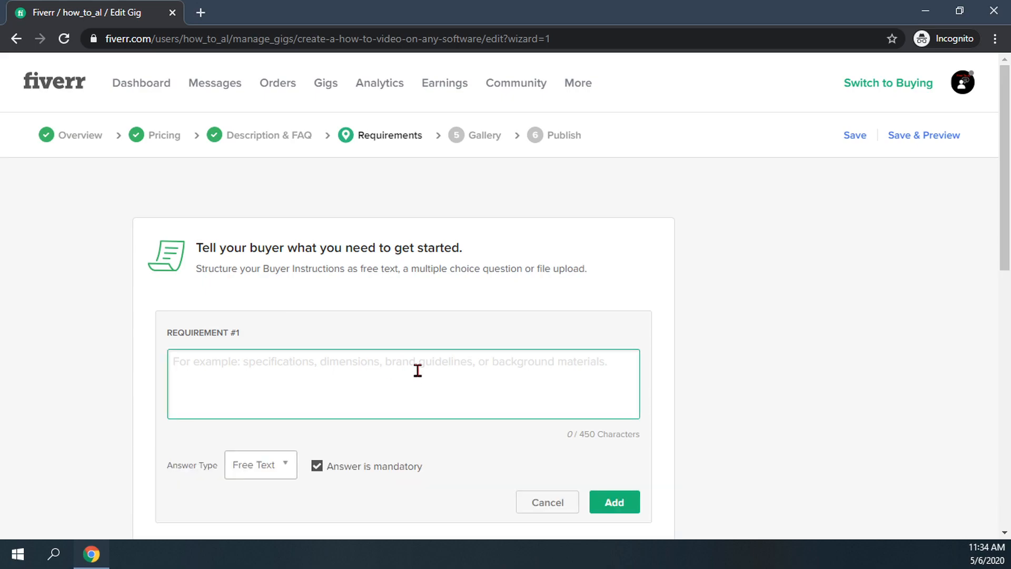
text(None.)
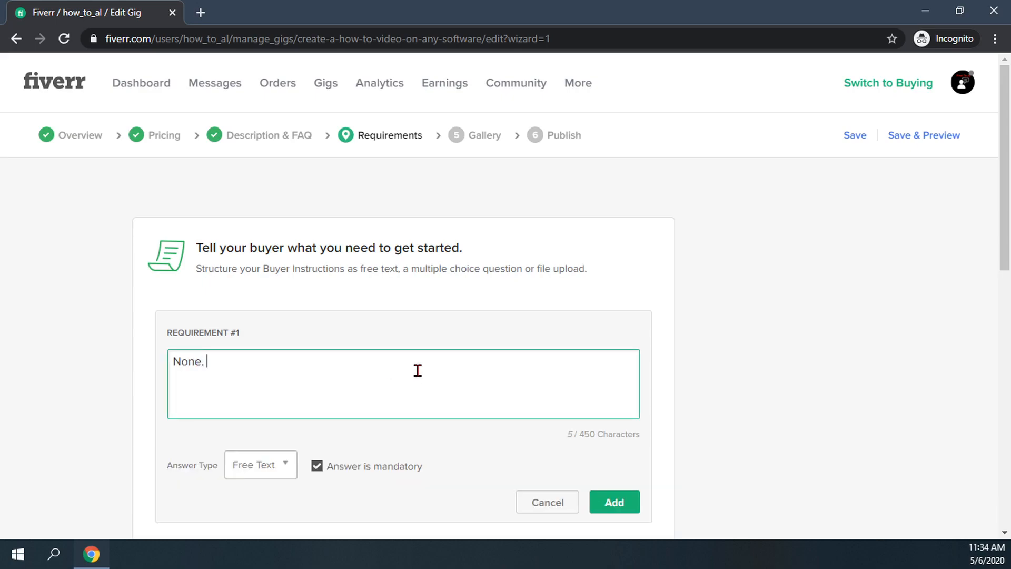
scroll(409, 369, down, 2)
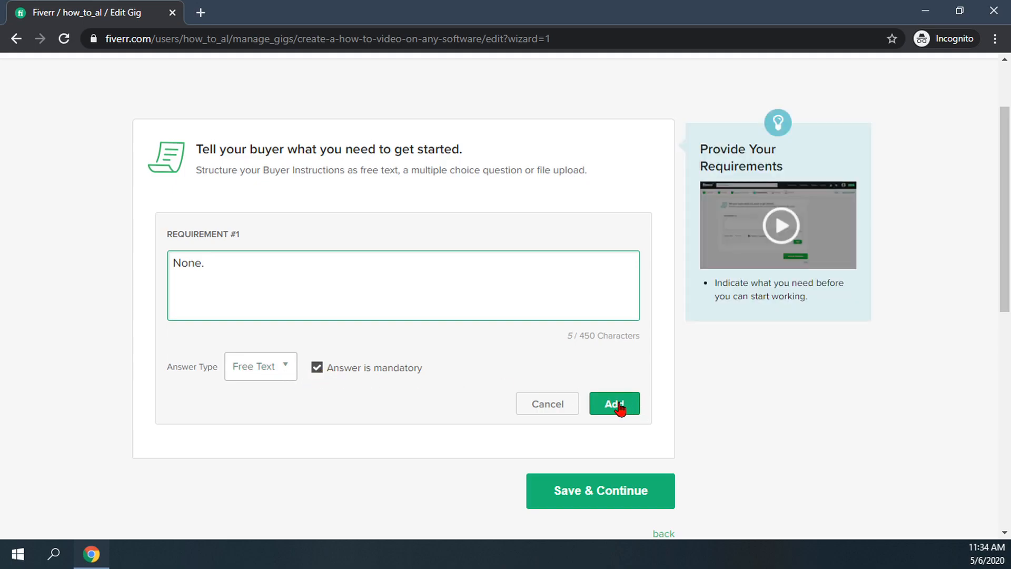
click(532, 416)
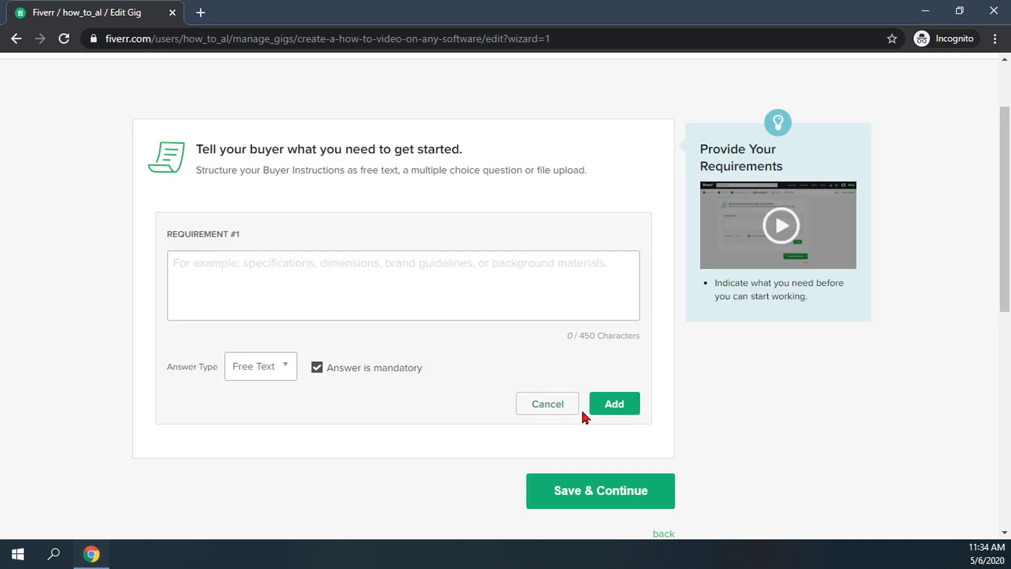
scroll(590, 419, down, 1)
click(599, 439)
- Add "None." as a mandatory free-text buyer requirement, then save and continue to the gig gallery
click(298, 235)
text(None)
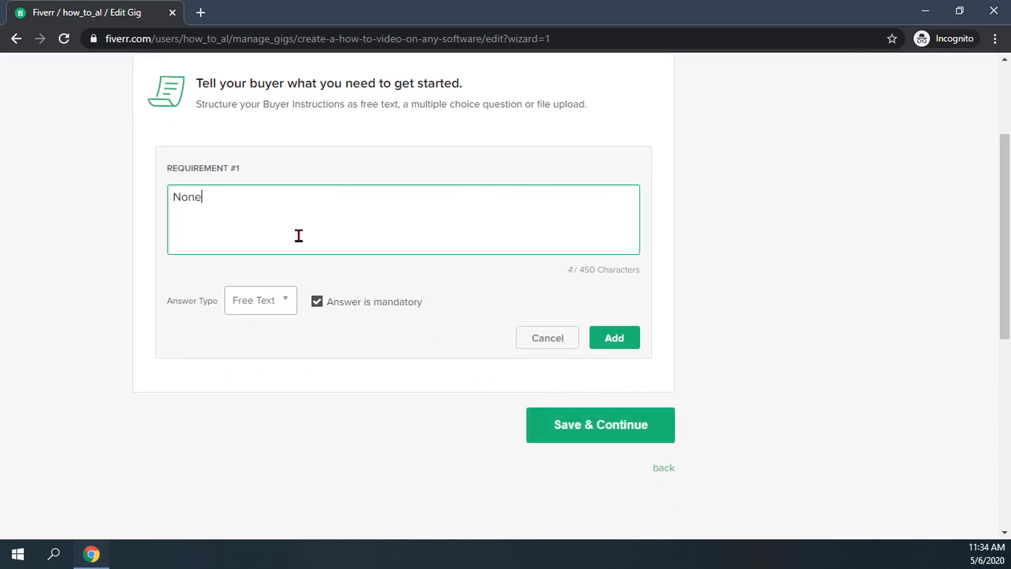
key(BackSpace)
key(BackSpace)
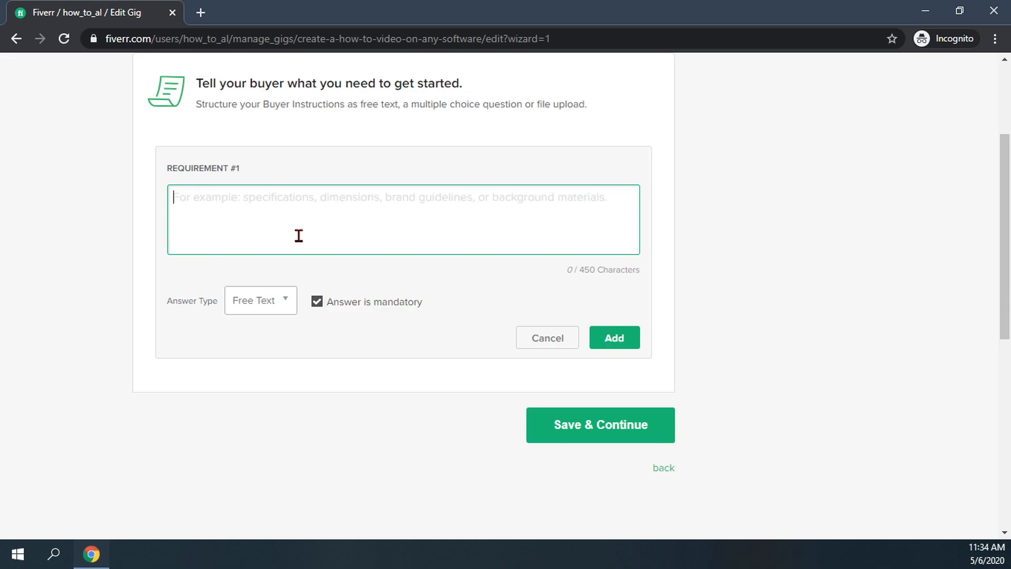
text(None.)
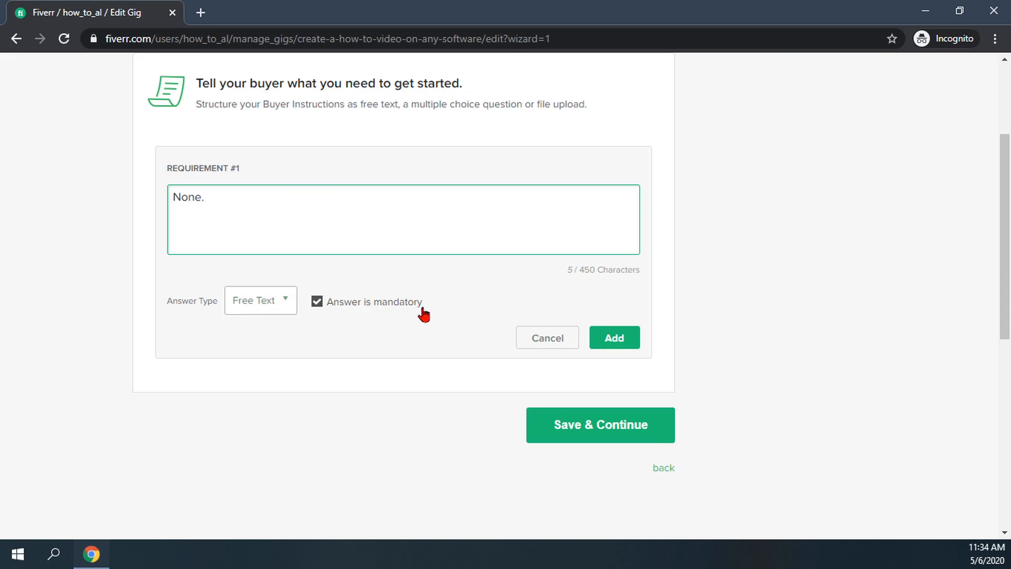
click(605, 342)
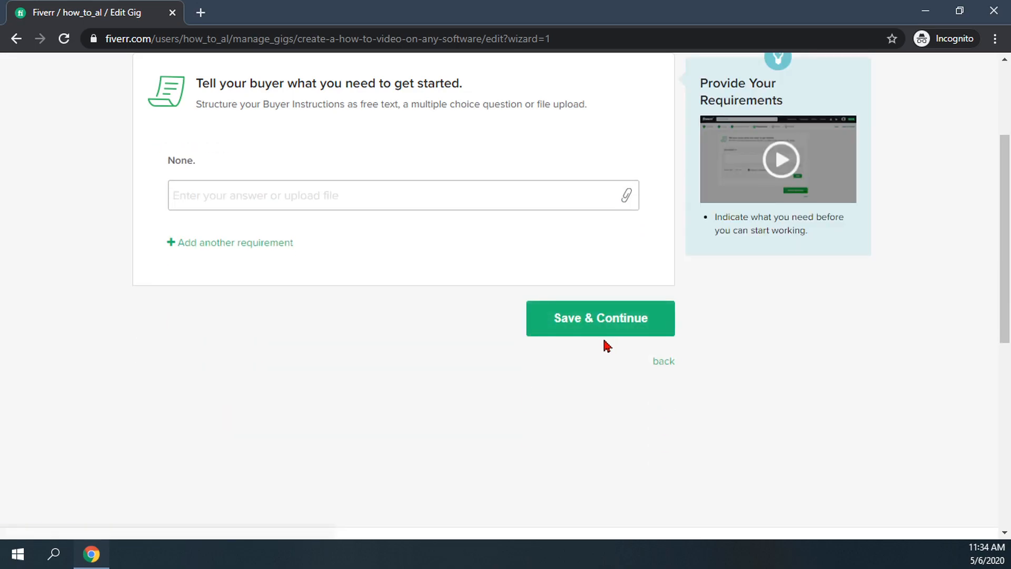
click(581, 318)
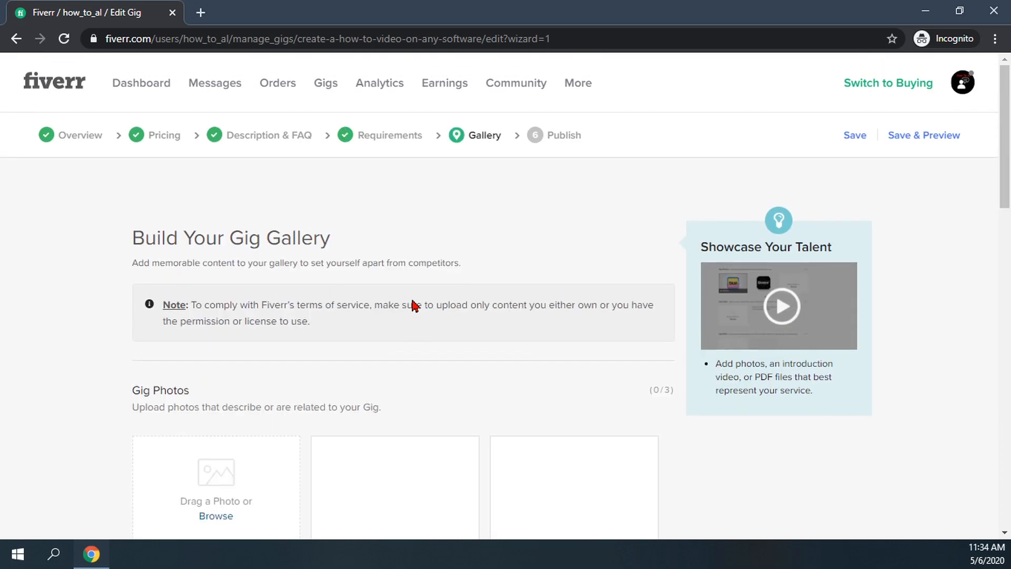
- Upload Final.png from the "5. Create a Discord Account" folder in Thumbnails & Edits on drive E: as the first gig photo
scroll(413, 304, down, 2)
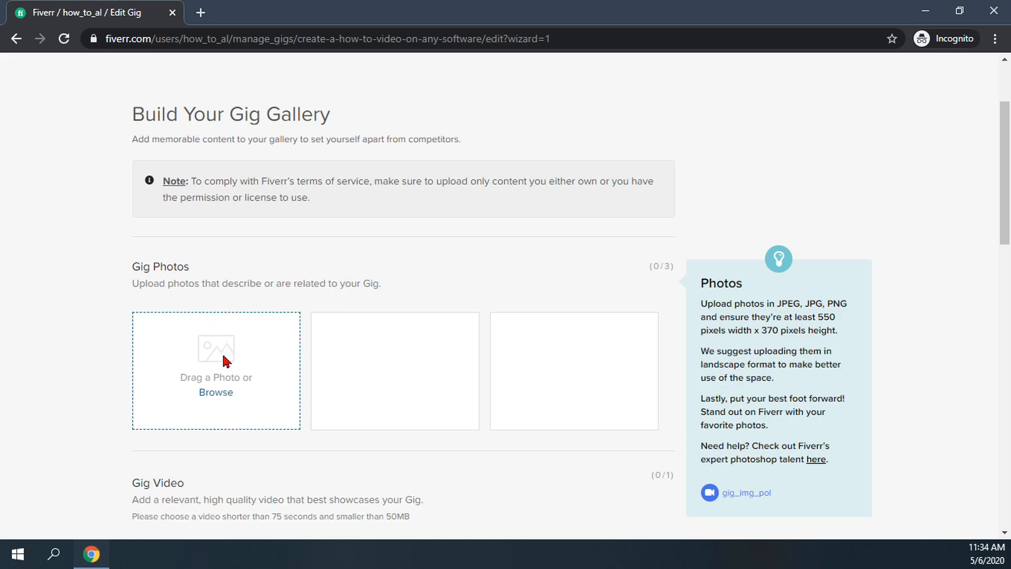
click(214, 400)
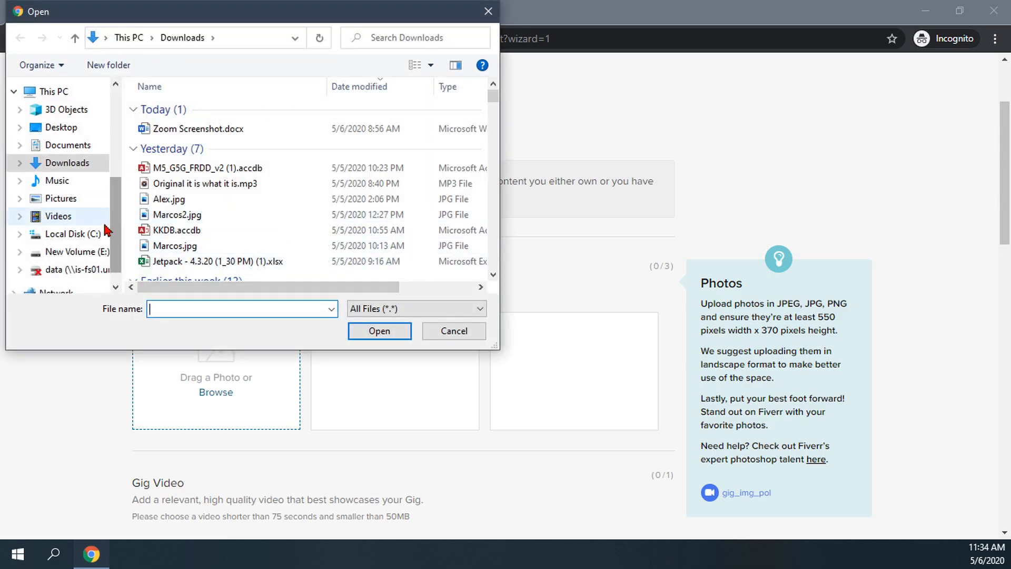
scroll(112, 231, down, 1)
click(68, 228)
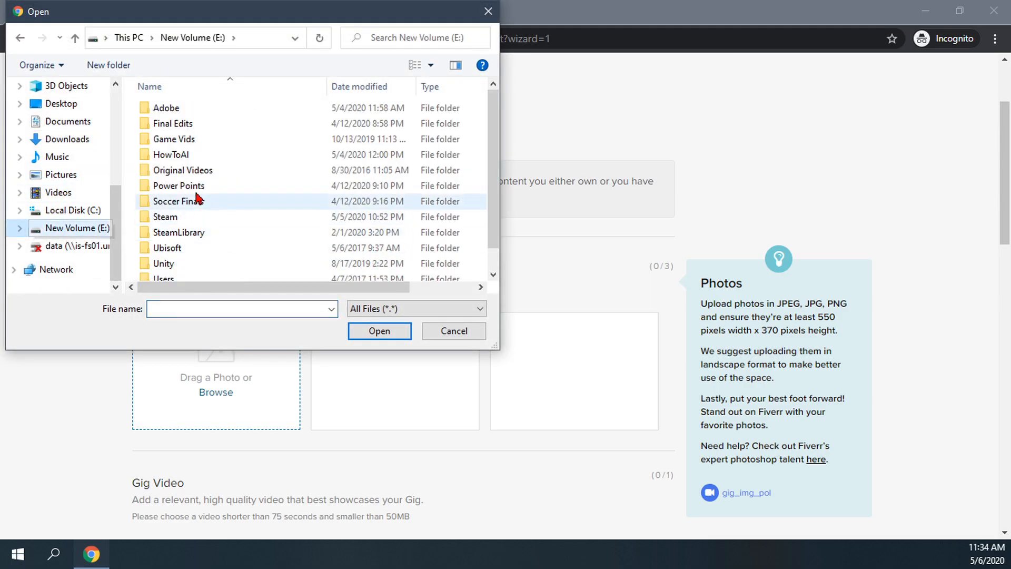
double_click(176, 155)
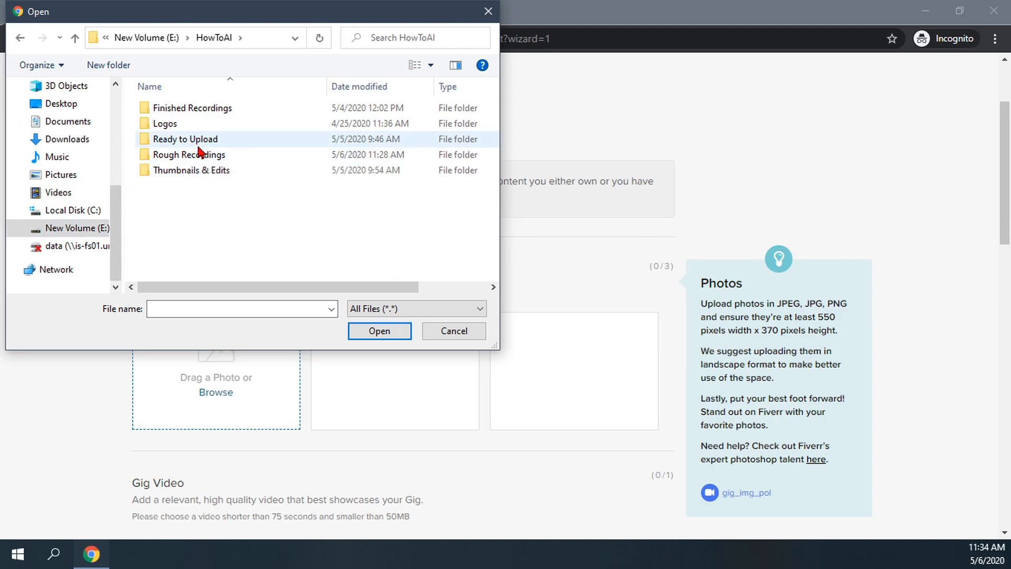
double_click(202, 170)
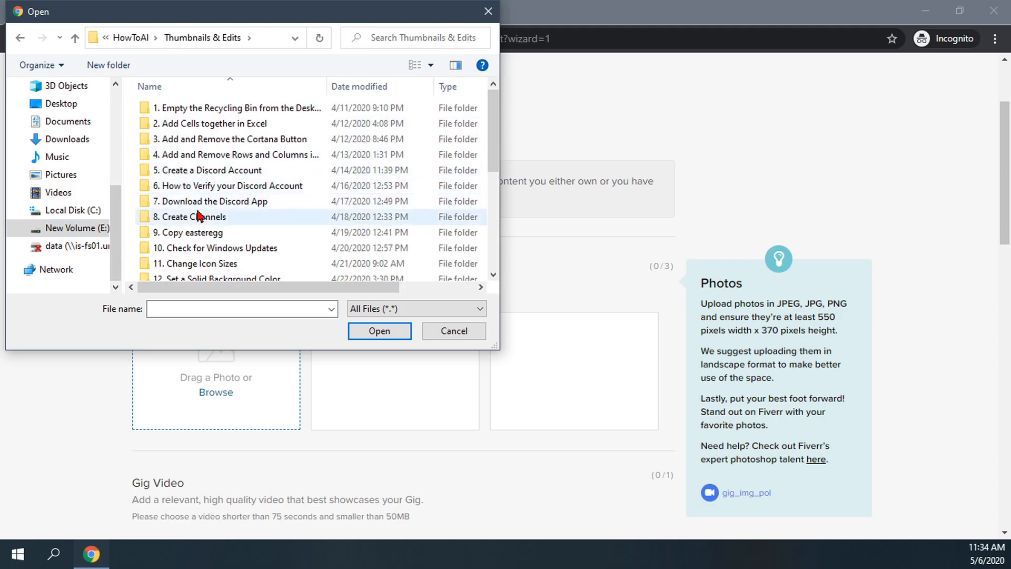
double_click(212, 170)
click(272, 139)
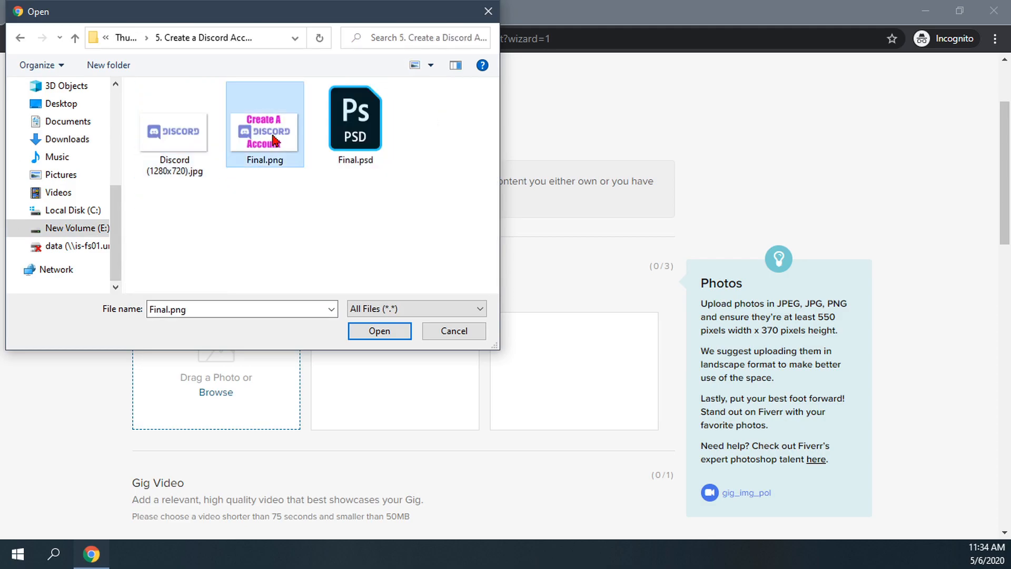
click(379, 331)
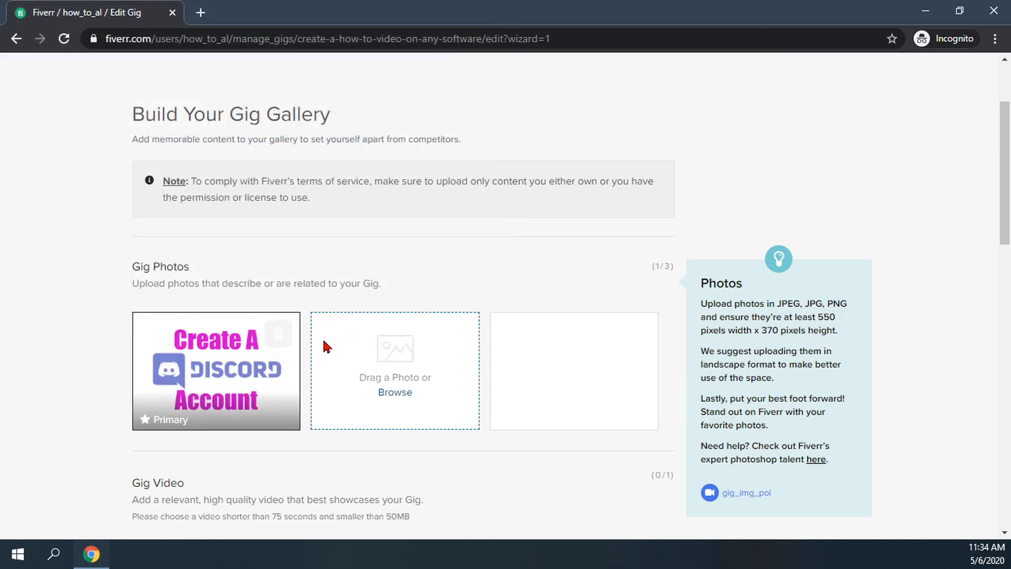
- Upload Final.png from the "17. Download Audacity" folder in Thumbnails & Edits as the second gig photo
click(395, 394)
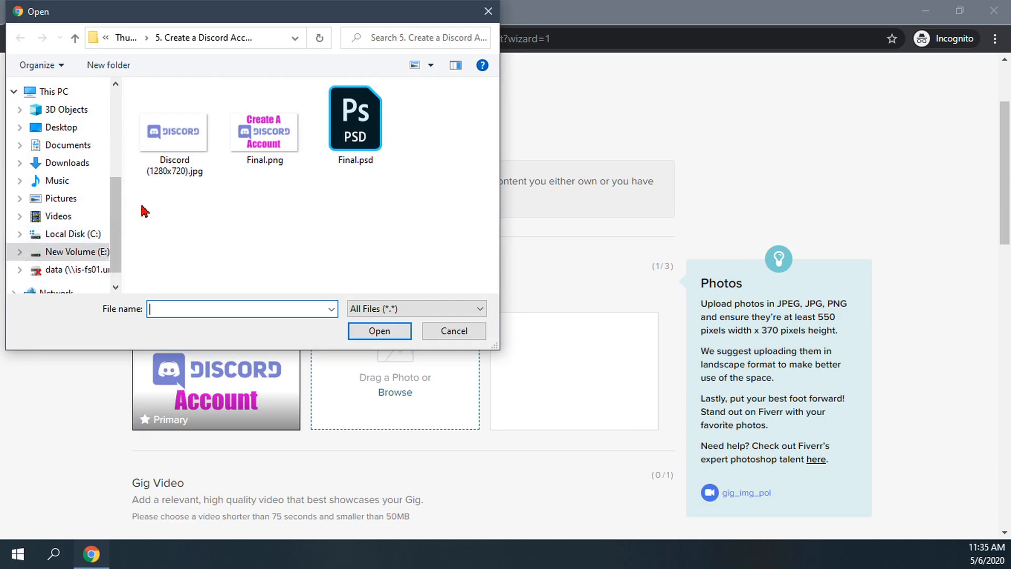
click(125, 38)
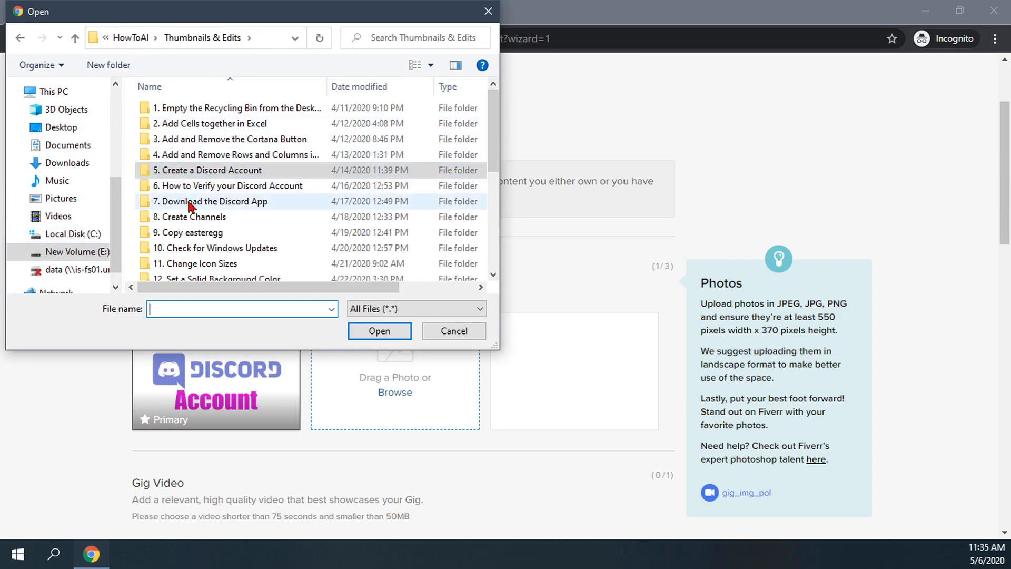
scroll(199, 234, down, 1)
scroll(214, 234, up, 1)
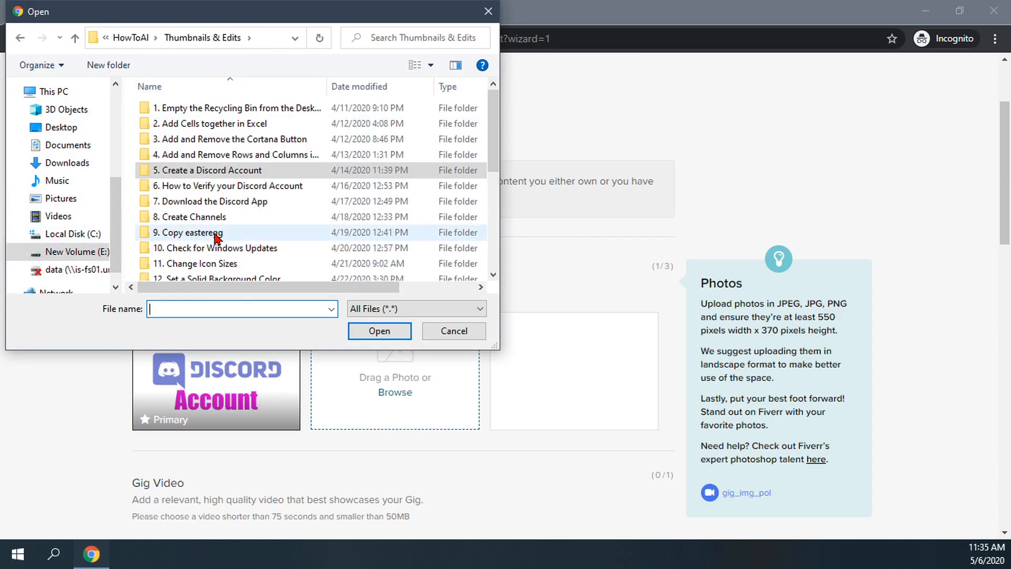
scroll(215, 235, down, 4)
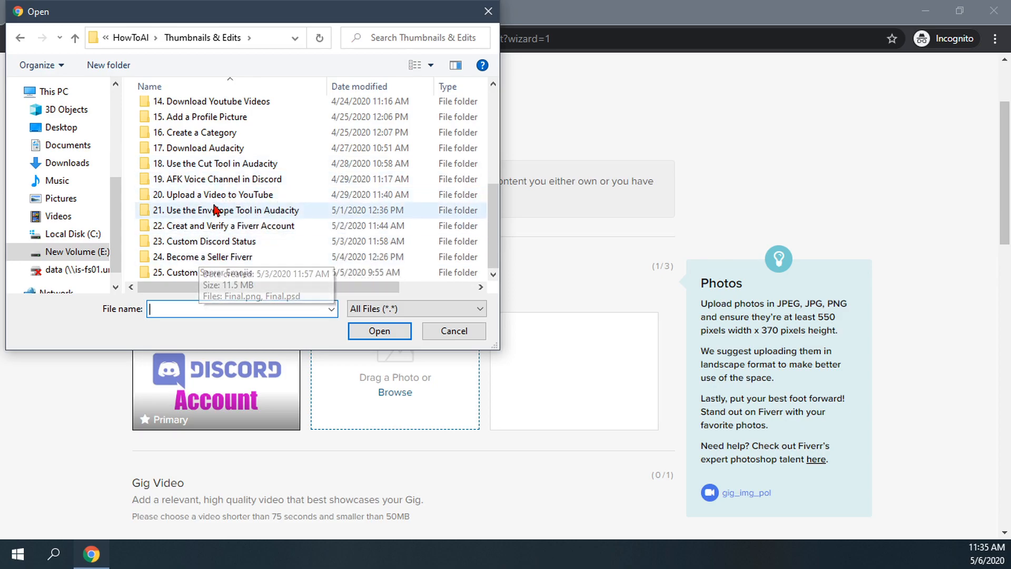
double_click(200, 150)
click(262, 138)
click(389, 329)
- Start adding a gig video and browse drive E: to the channel's "Ready to Upload" folder
scroll(474, 279, down, 2)
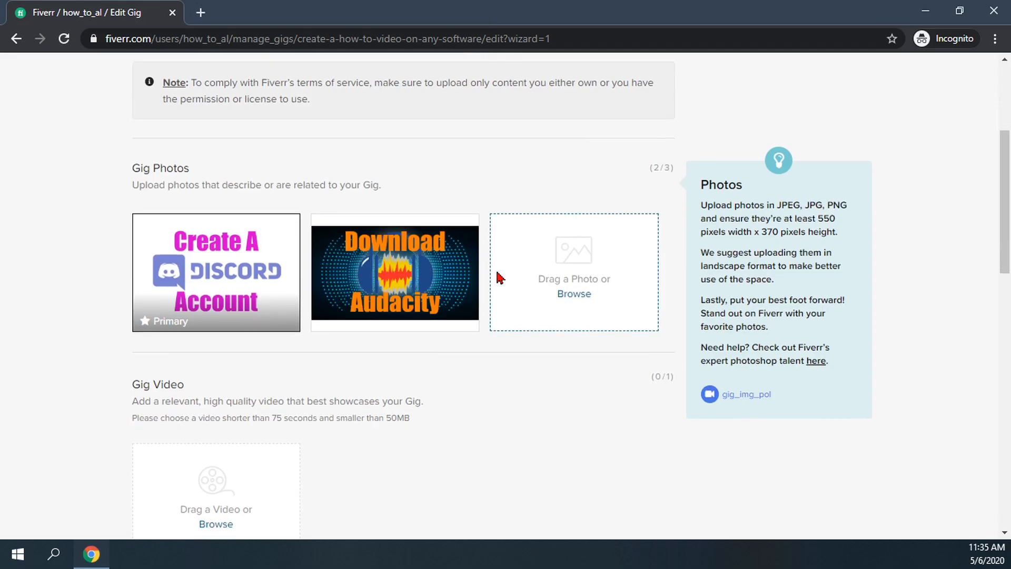
scroll(326, 303, down, 2)
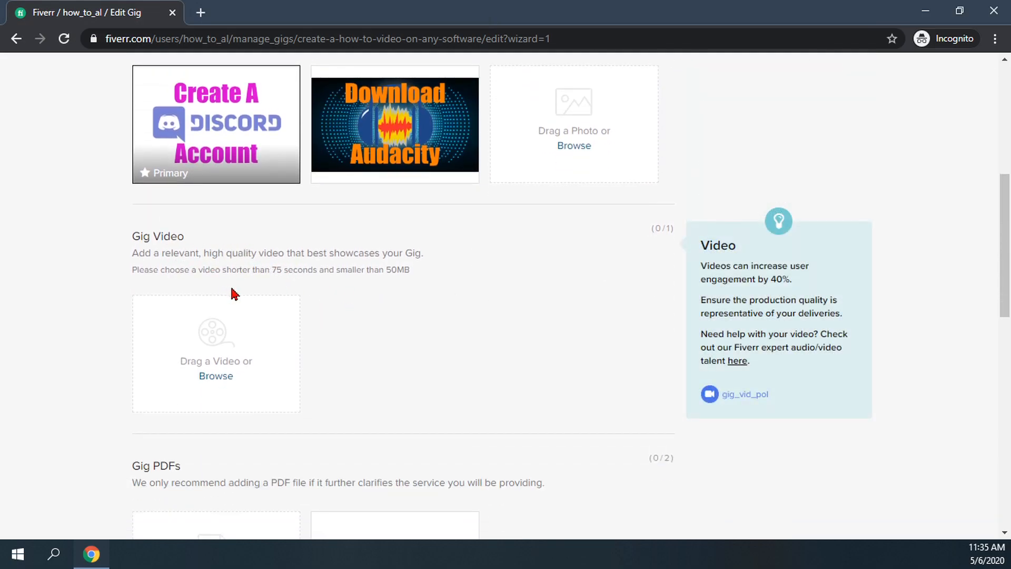
click(216, 377)
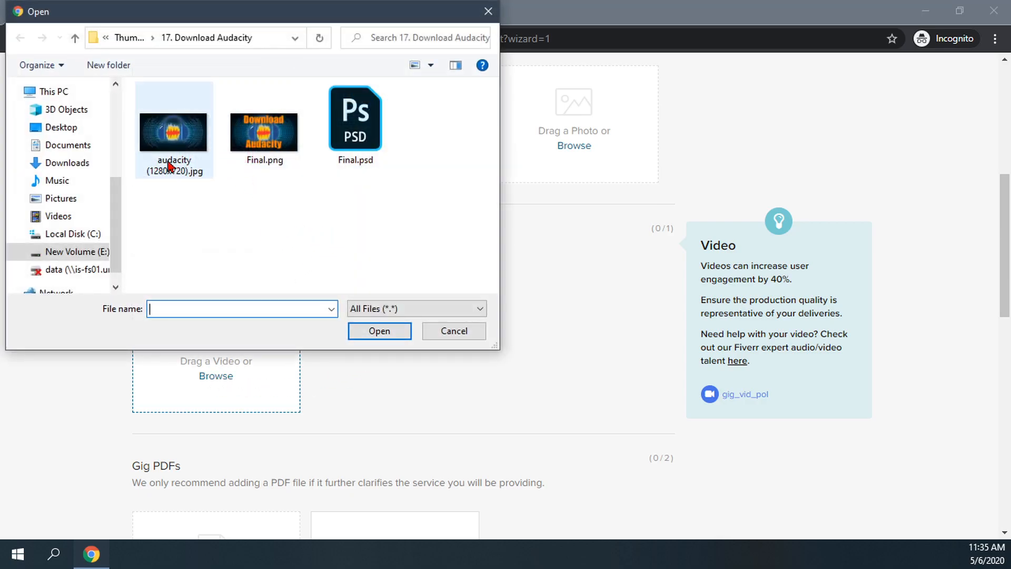
click(74, 254)
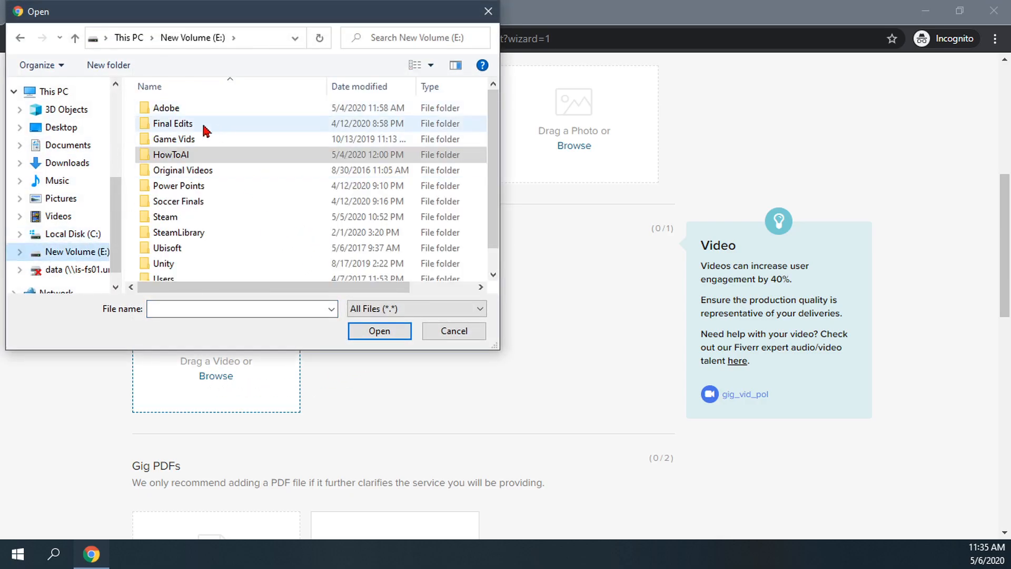
double_click(191, 155)
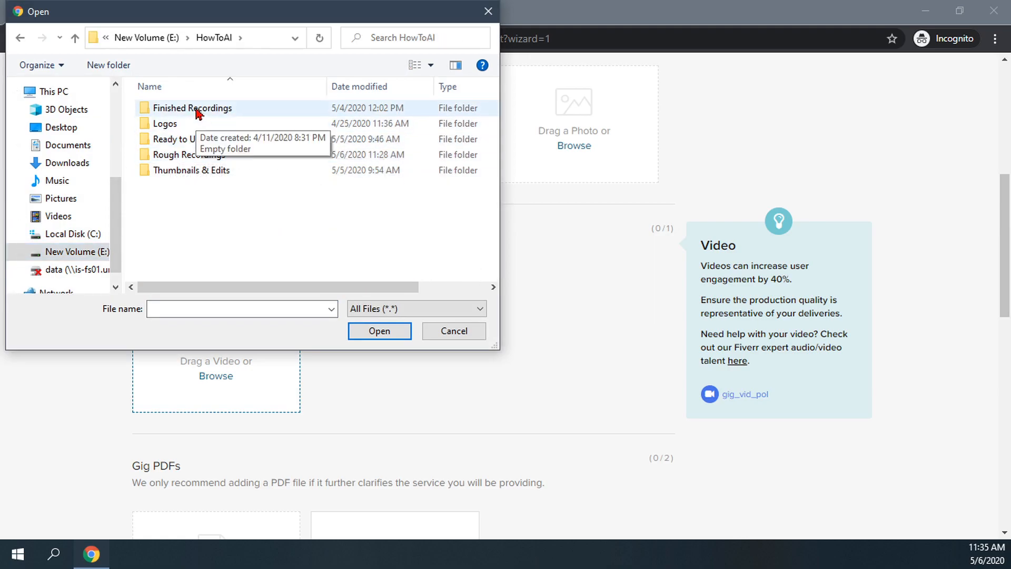
double_click(199, 110)
click(134, 38)
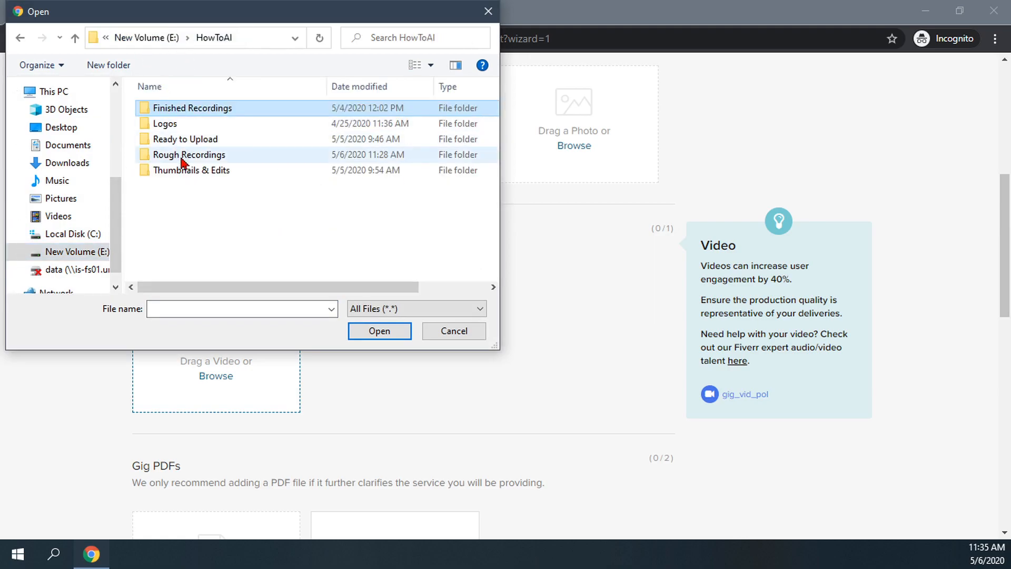
double_click(186, 139)
- Upload "5. Create a Discord Account.mp4" from the Ready to Upload folder as the gig video
scroll(258, 213, down, 5)
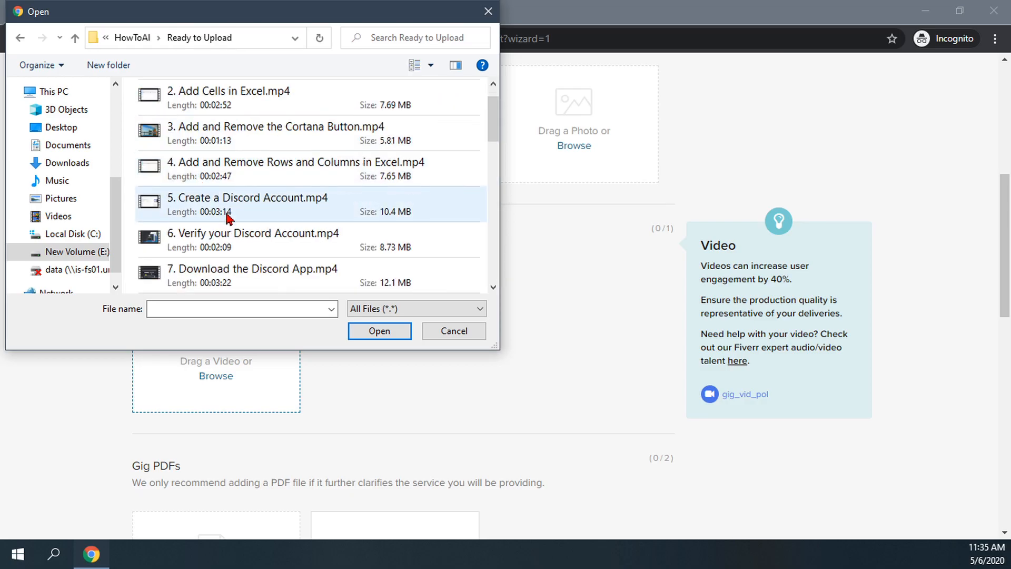
scroll(229, 213, down, 3)
scroll(250, 217, up, 3)
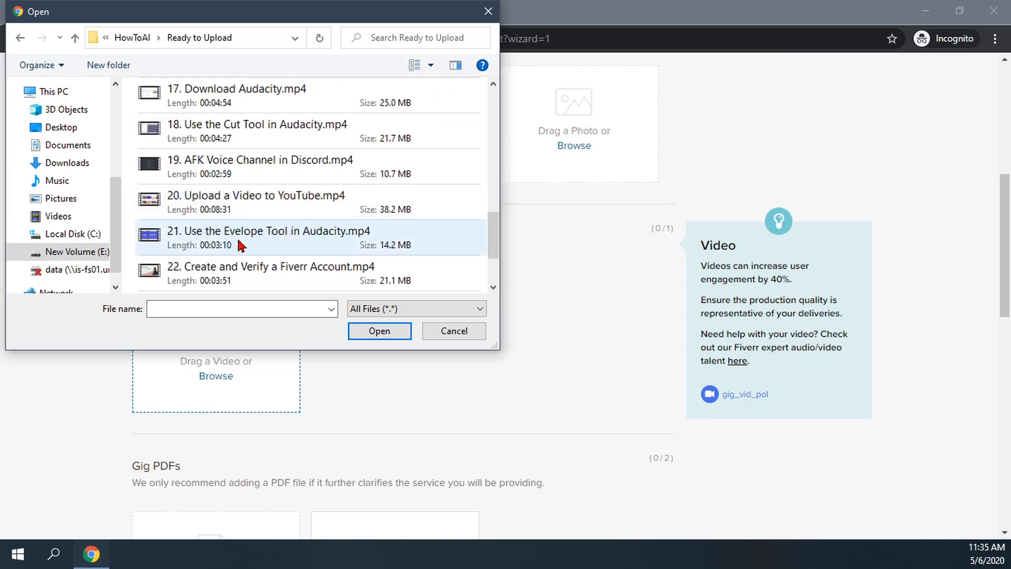
click(266, 145)
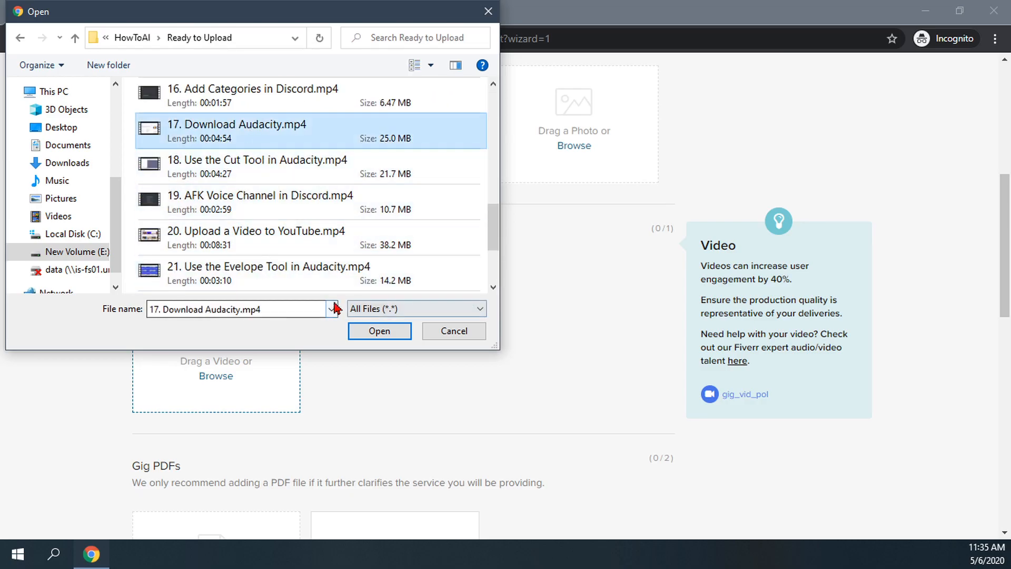
scroll(316, 259, up, 4)
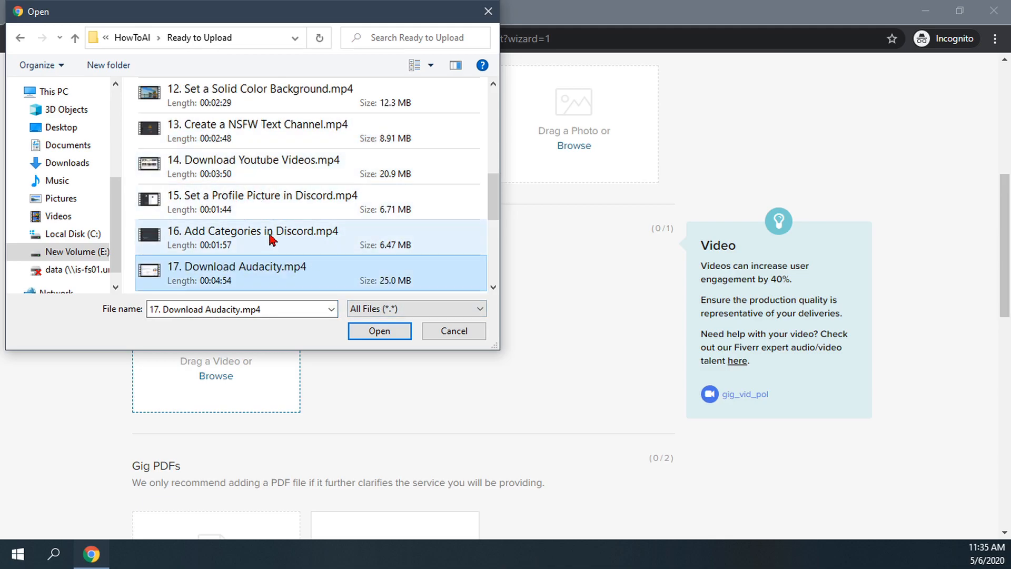
scroll(271, 232, up, 11)
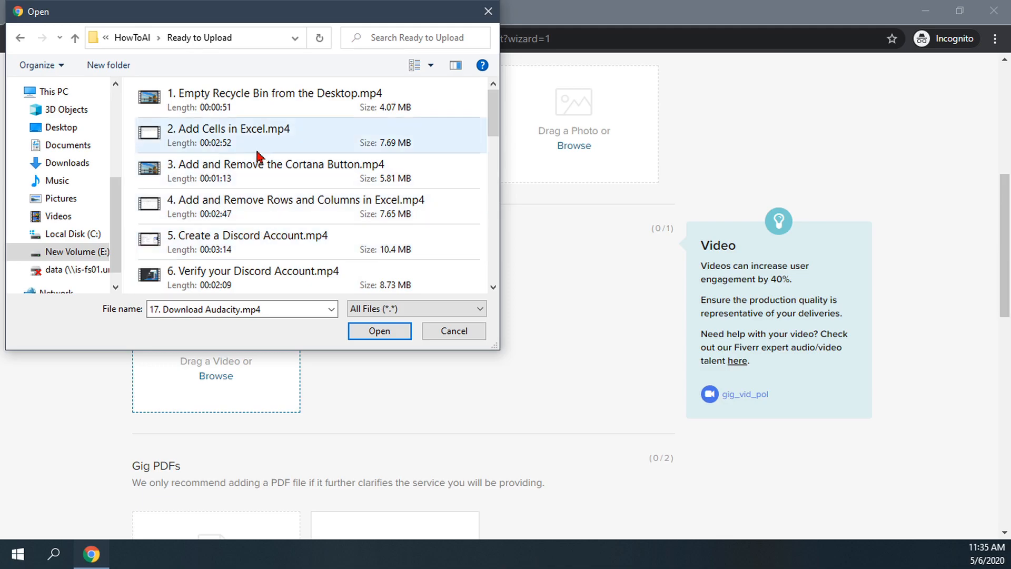
scroll(271, 194, down, 4)
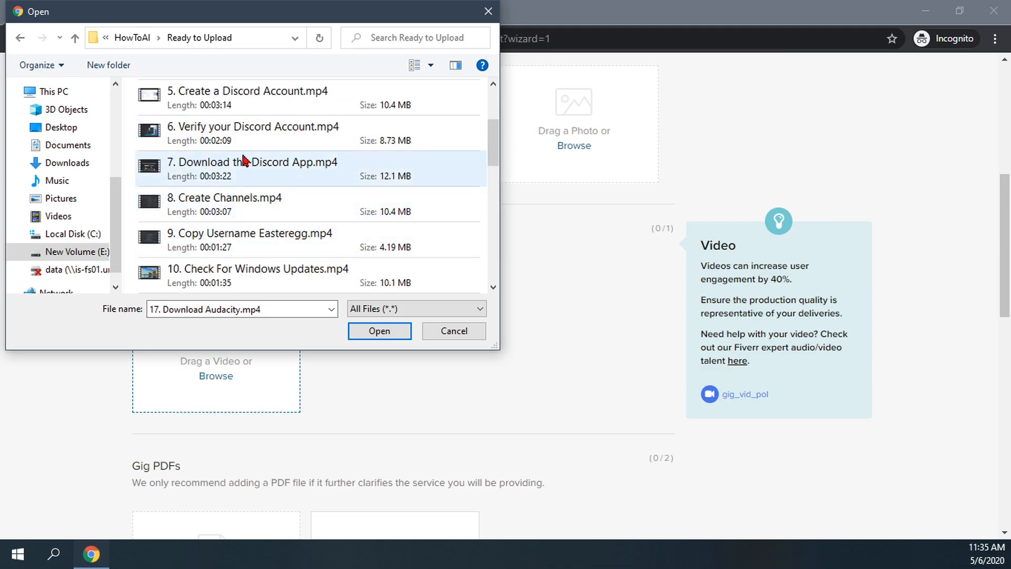
scroll(223, 212, up, 3)
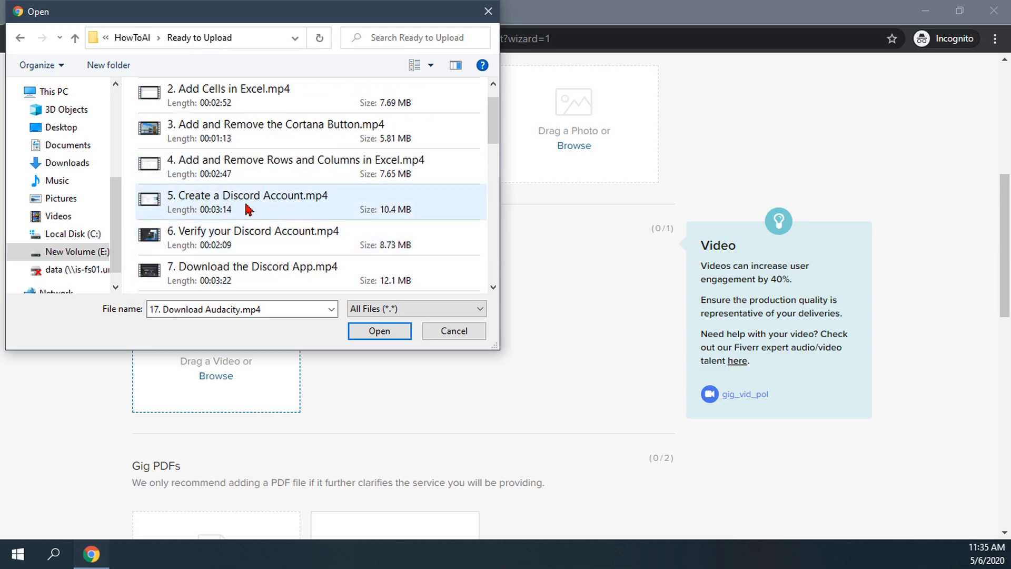
click(247, 210)
click(380, 330)
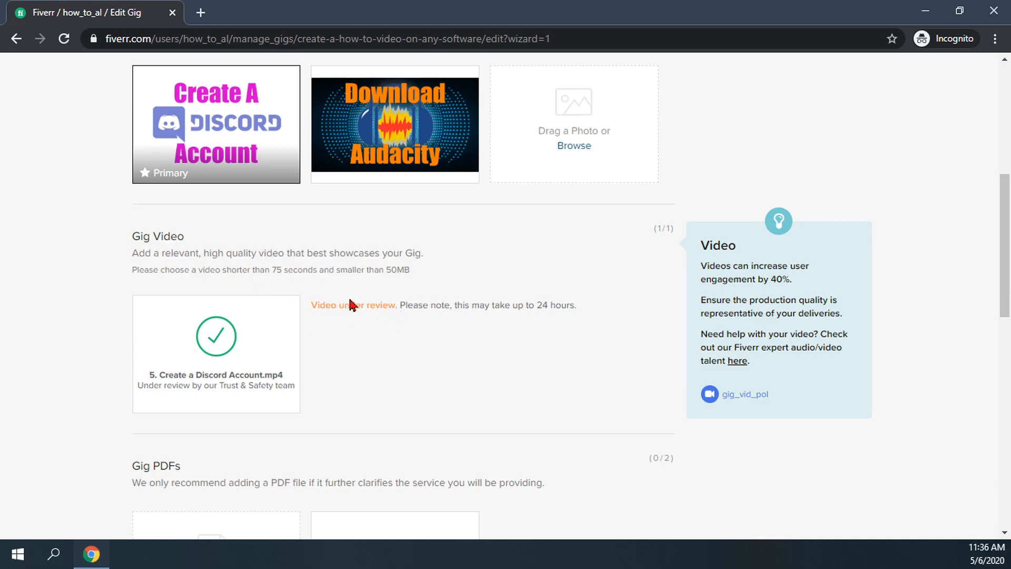
- Leave the gig PDFs empty, then save the gallery and continue to the publishing stage
scroll(355, 303, down, 5)
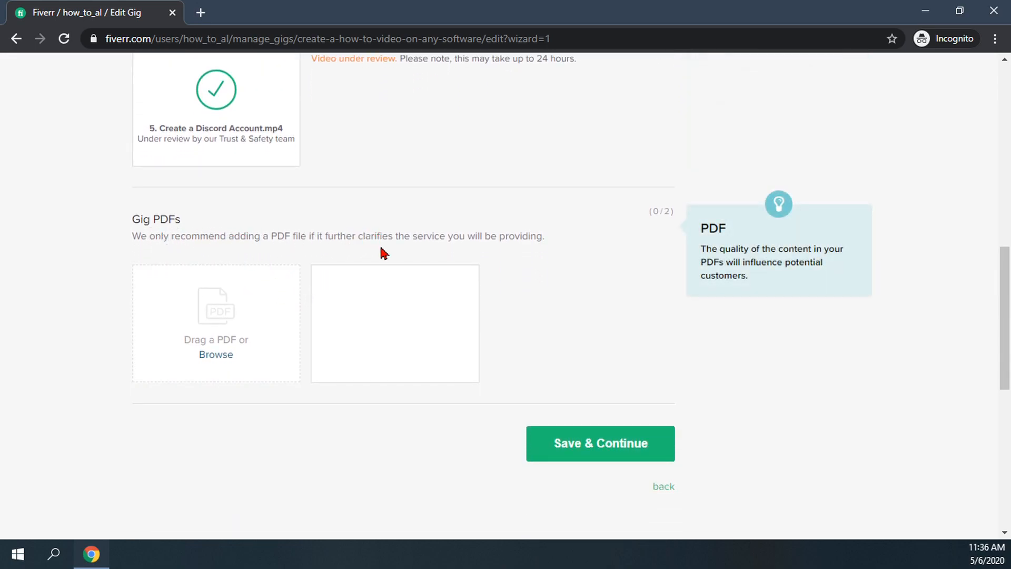
scroll(485, 289, down, 1)
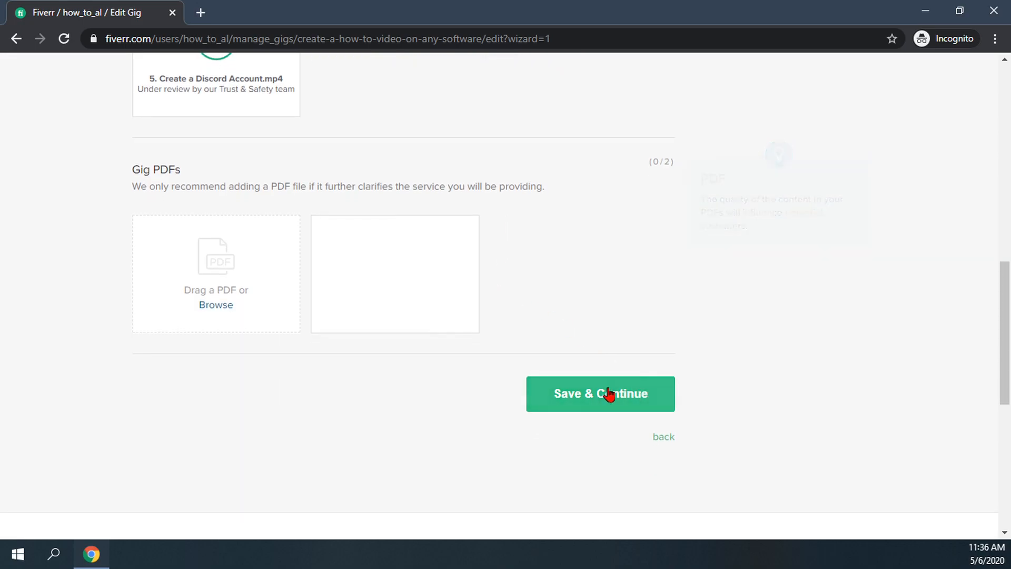
click(592, 399)
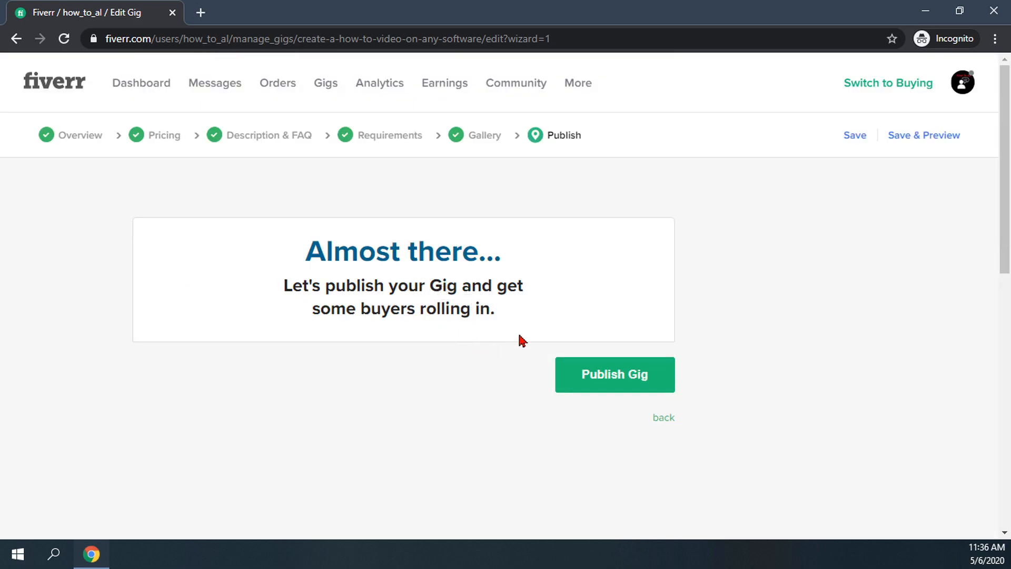
- Publish the gig and finish the wizard to return to the gigs list
click(598, 378)
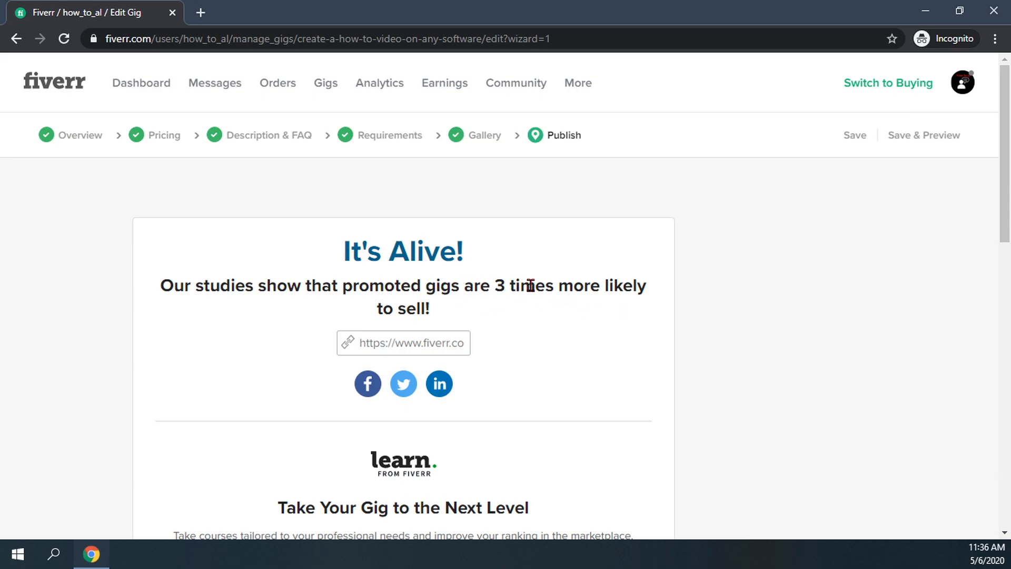
scroll(507, 339, down, 7)
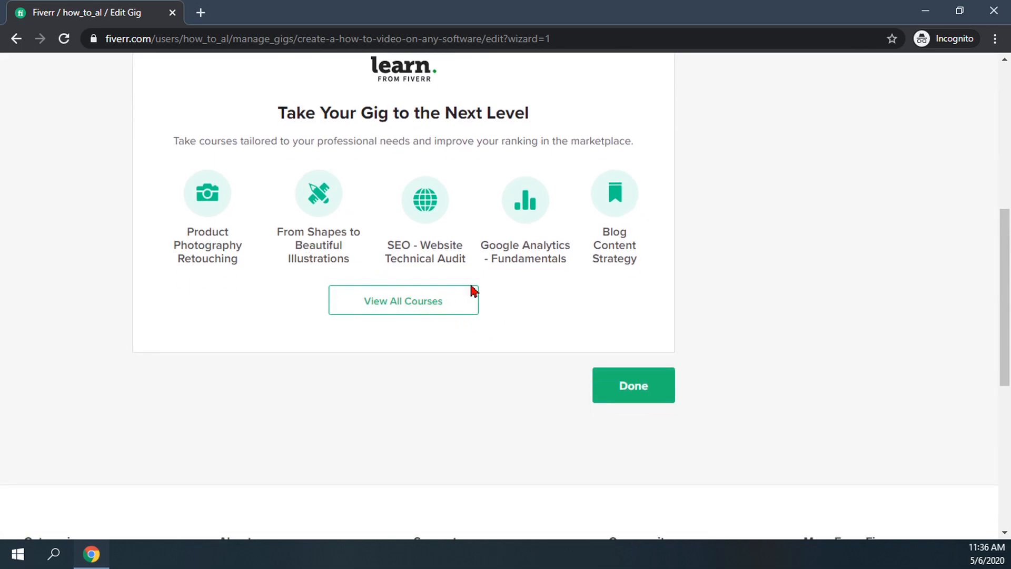
click(631, 394)
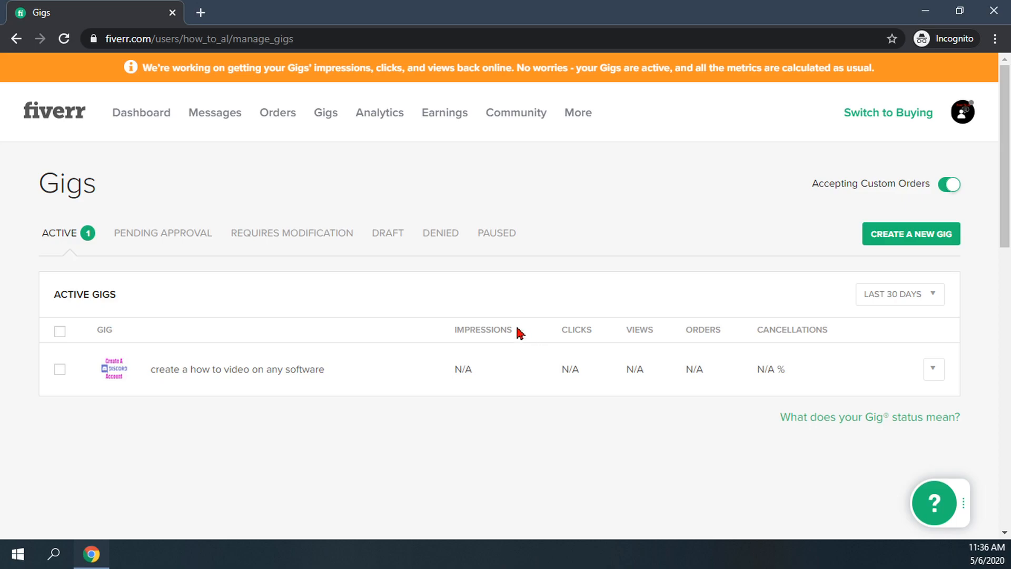
- Expand the active gig "create a how to video on any software" and review its status, order queue limit and watermark settings
click(270, 376)
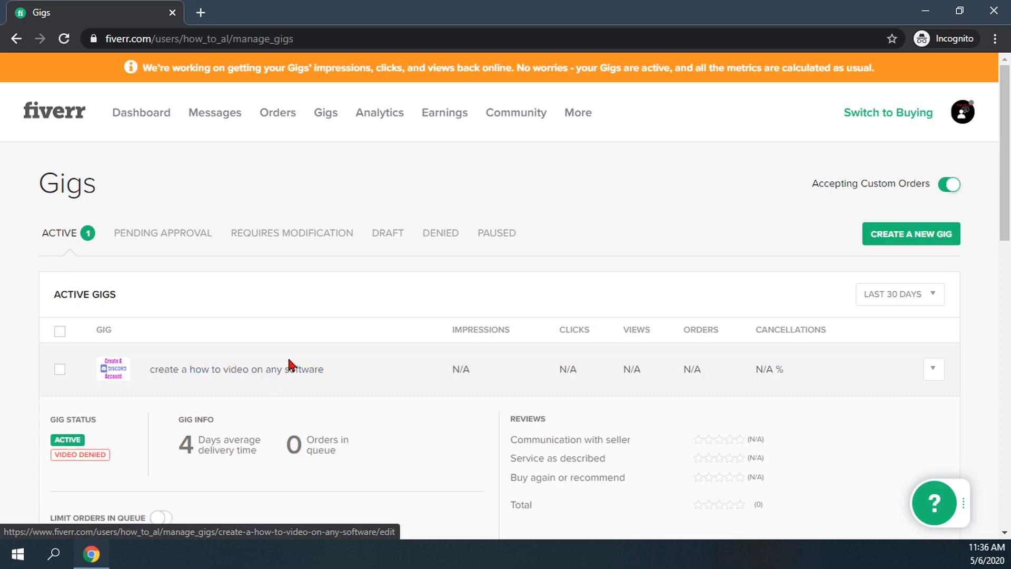
scroll(286, 300, down, 3)
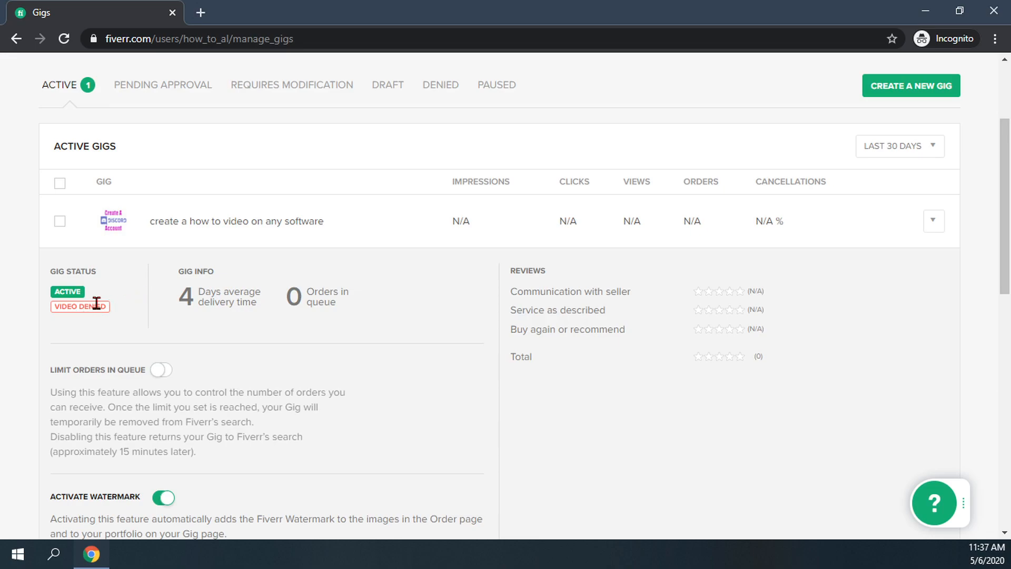
scroll(248, 333, down, 3)
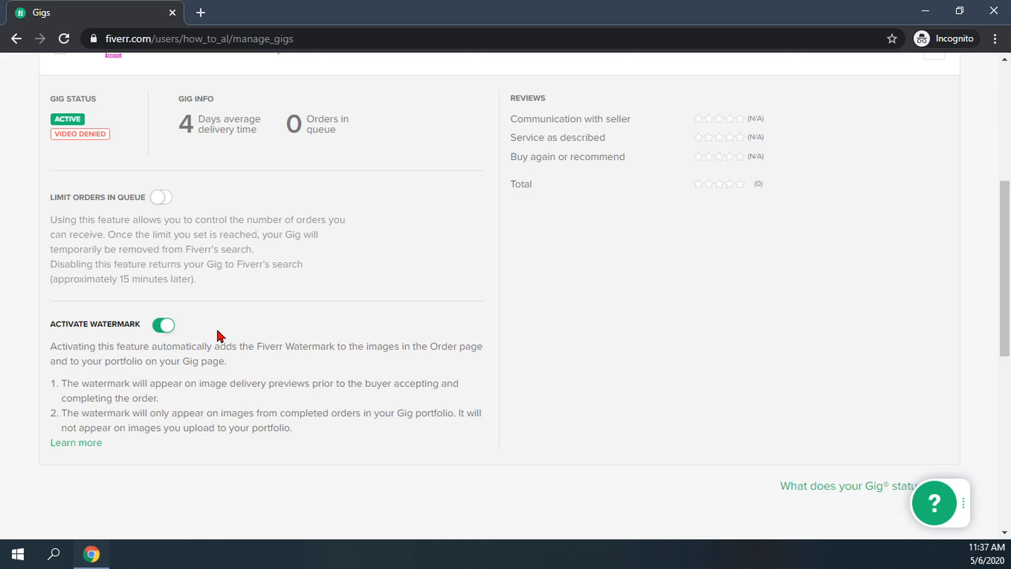
scroll(200, 348, up, 5)
scroll(158, 379, down, 2)
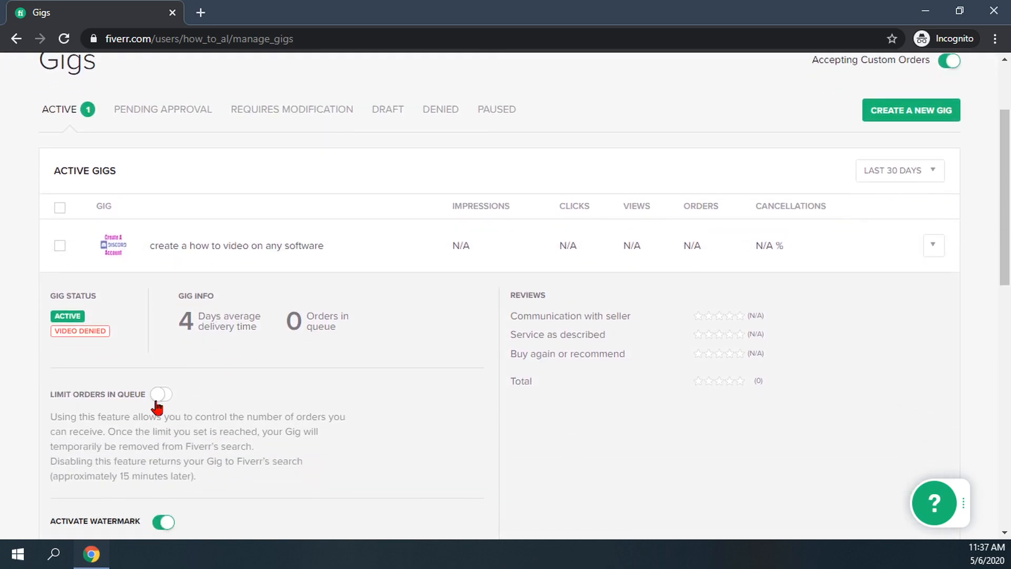
scroll(392, 387, up, 2)
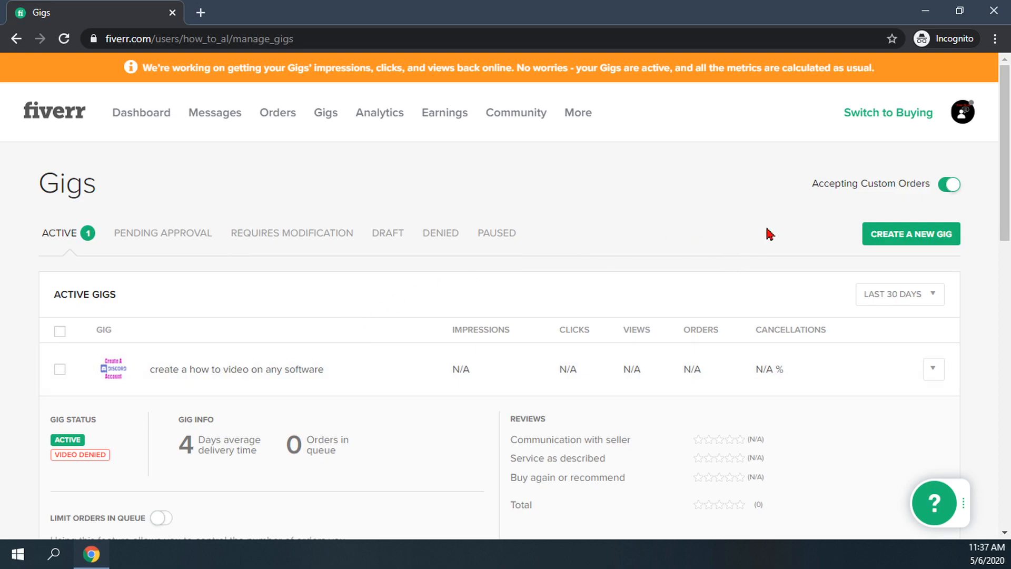
- Switch the account to buying mode and back to selling, then look over the seller dashboard
click(889, 237)
click(895, 120)
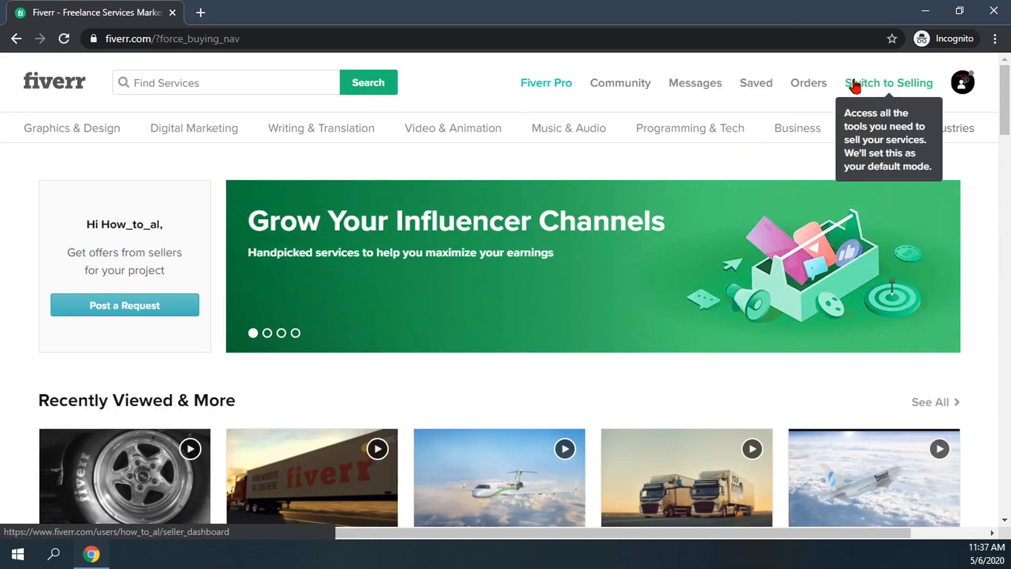
click(854, 85)
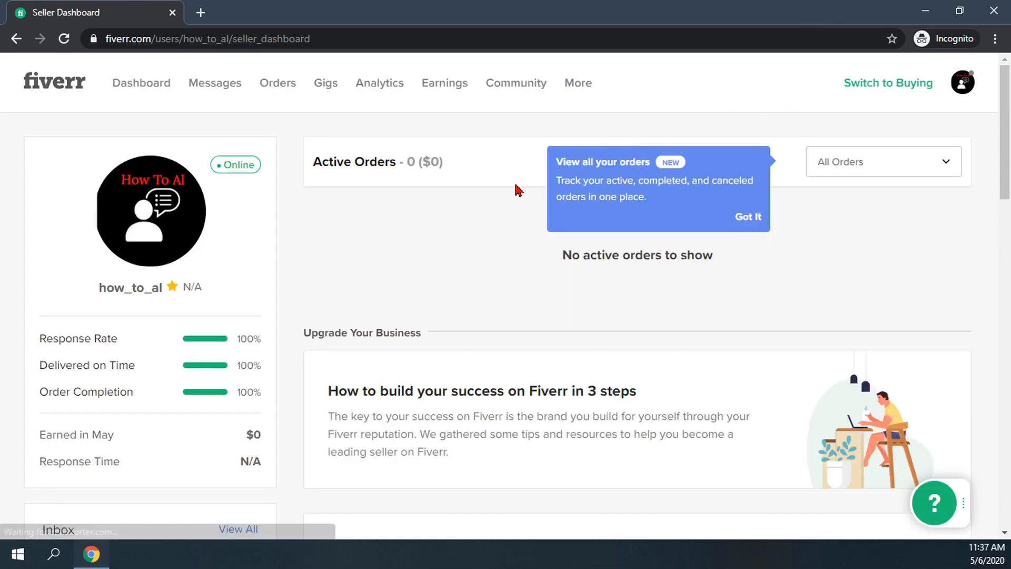
scroll(465, 204, down, 1)
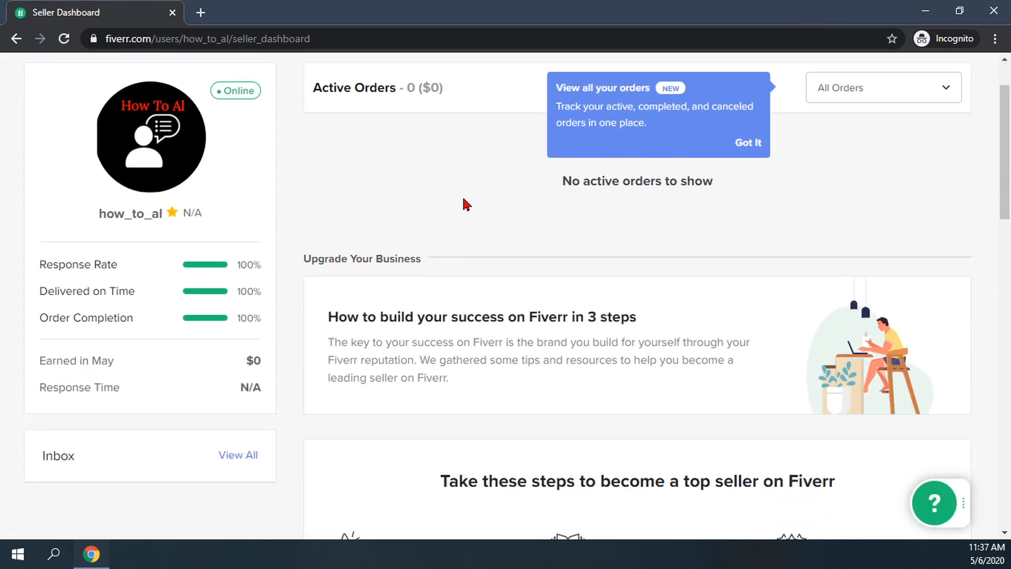